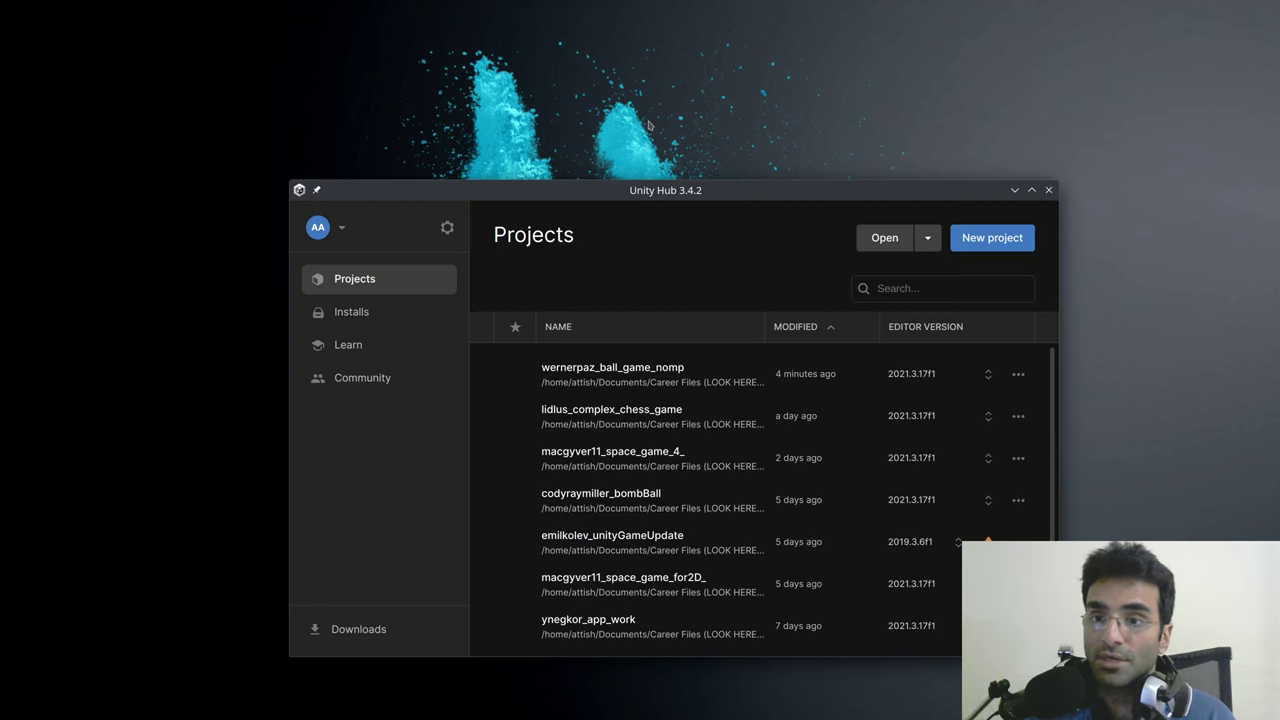
# Step: Open the desktop wallpaper settings from the desktop menu, then close them
pyautogui.rightClick(649, 125)
pyautogui.click(720, 138)
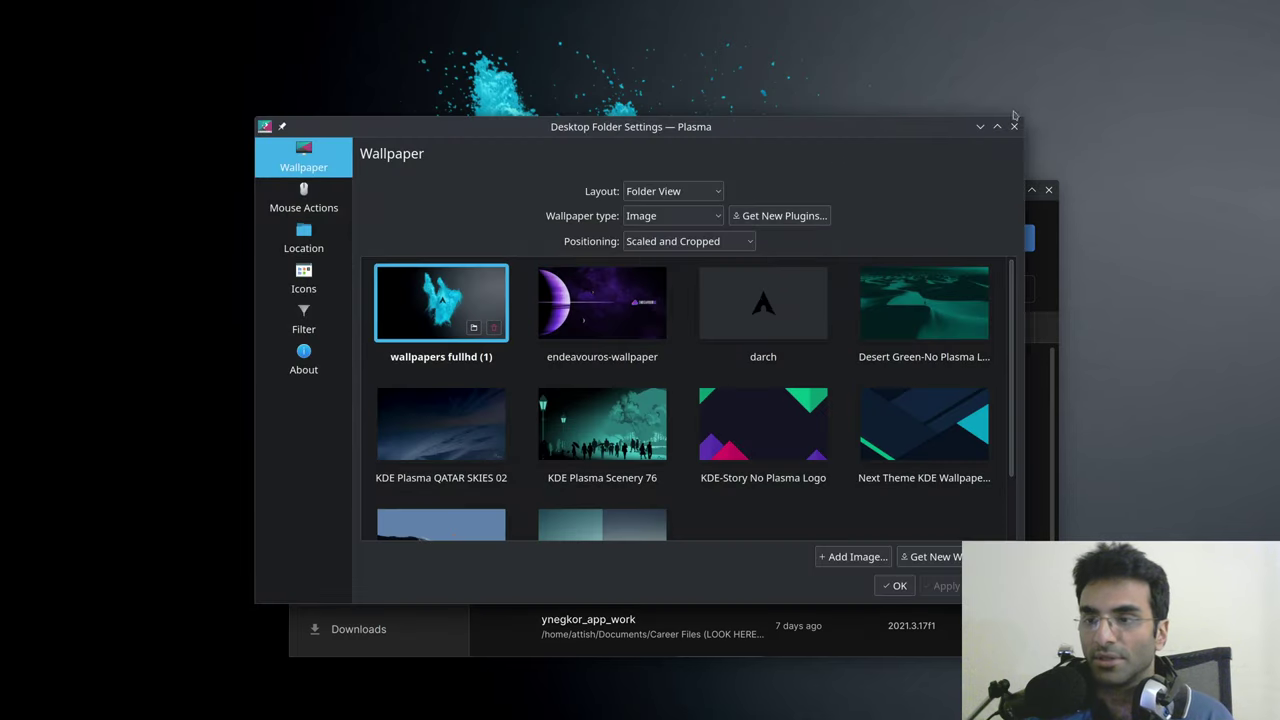
pyautogui.click(1014, 126)
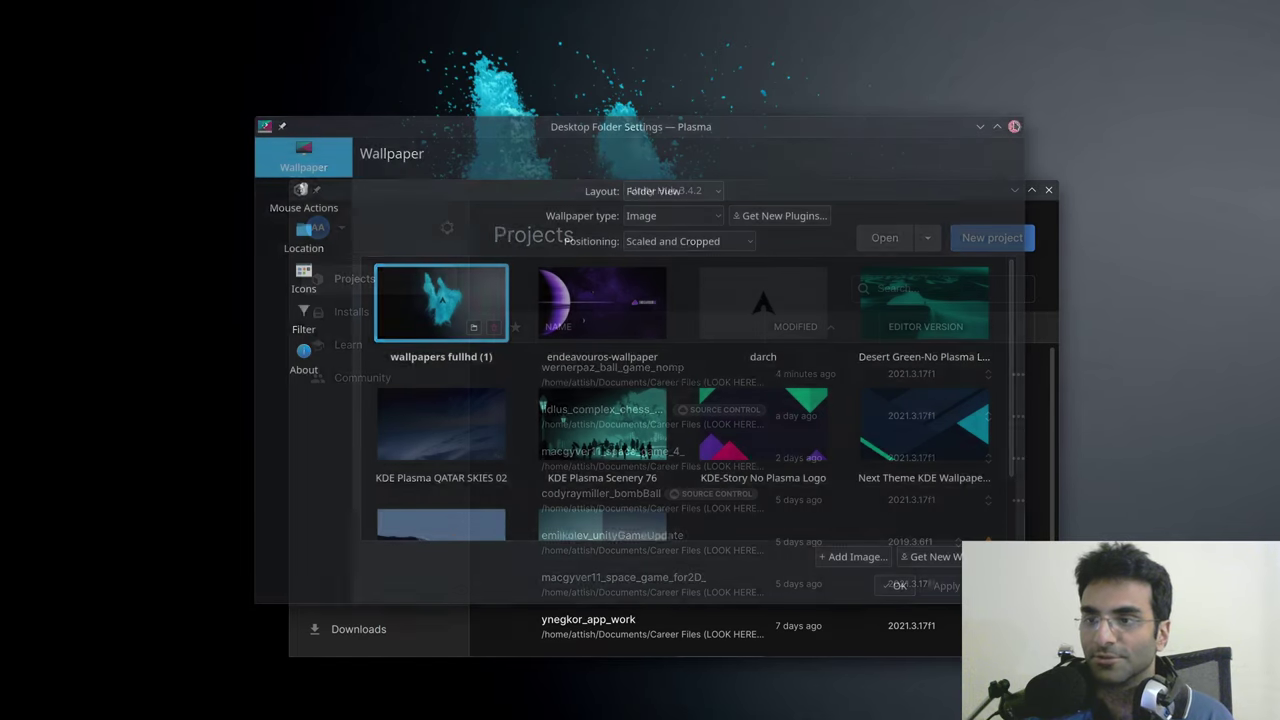
# Step: Look through the display configuration settings, close them, then scroll Unity Hub's Projects list
pyautogui.rightClick(733, 106)
pyautogui.click(790, 130)
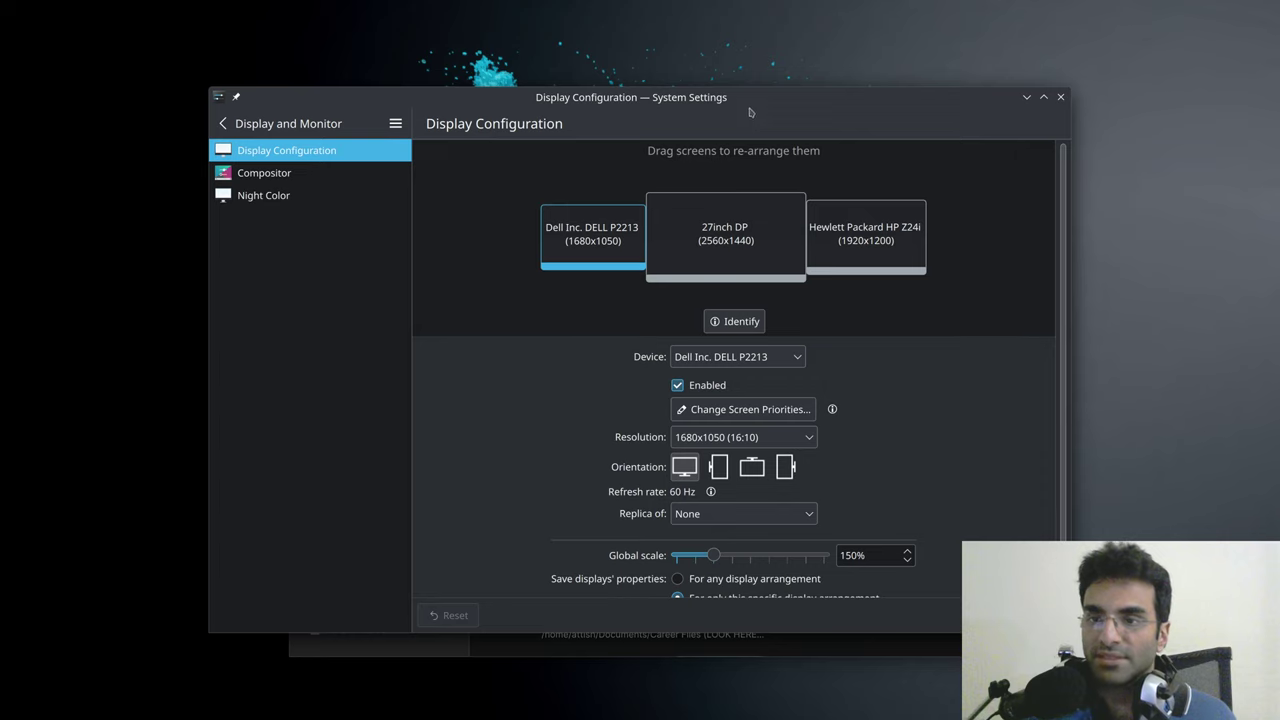
pyautogui.moveTo(751, 106); pyautogui.dragTo(752, 89)
pyautogui.scroll(-1, 932, 470)
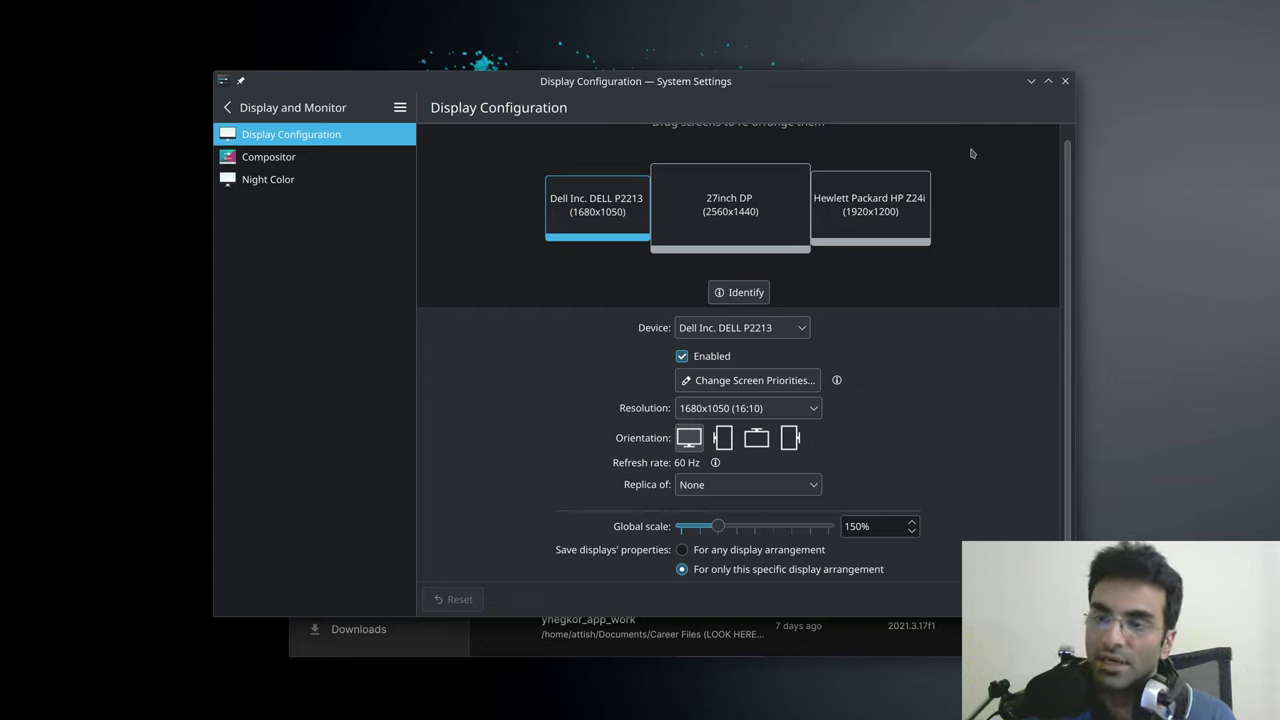
pyautogui.scroll(1, 971, 302)
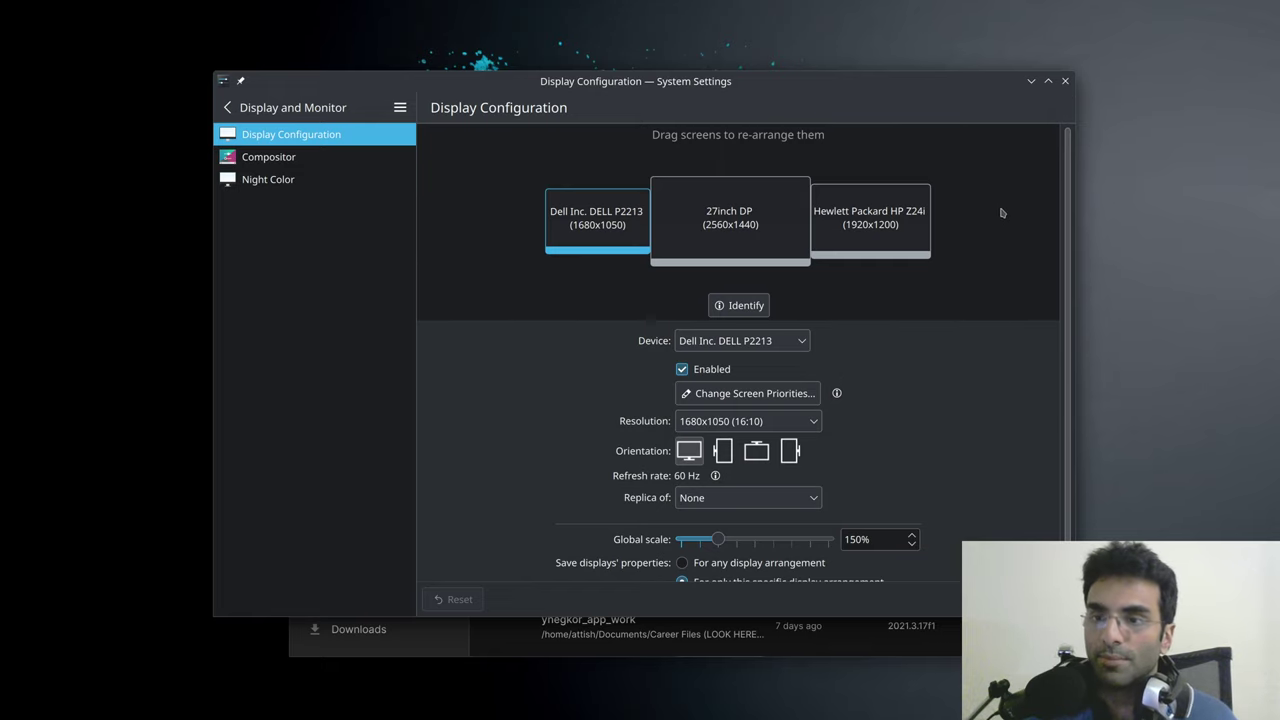
pyautogui.click(1065, 81)
pyautogui.moveTo(723, 192); pyautogui.dragTo(719, 132)
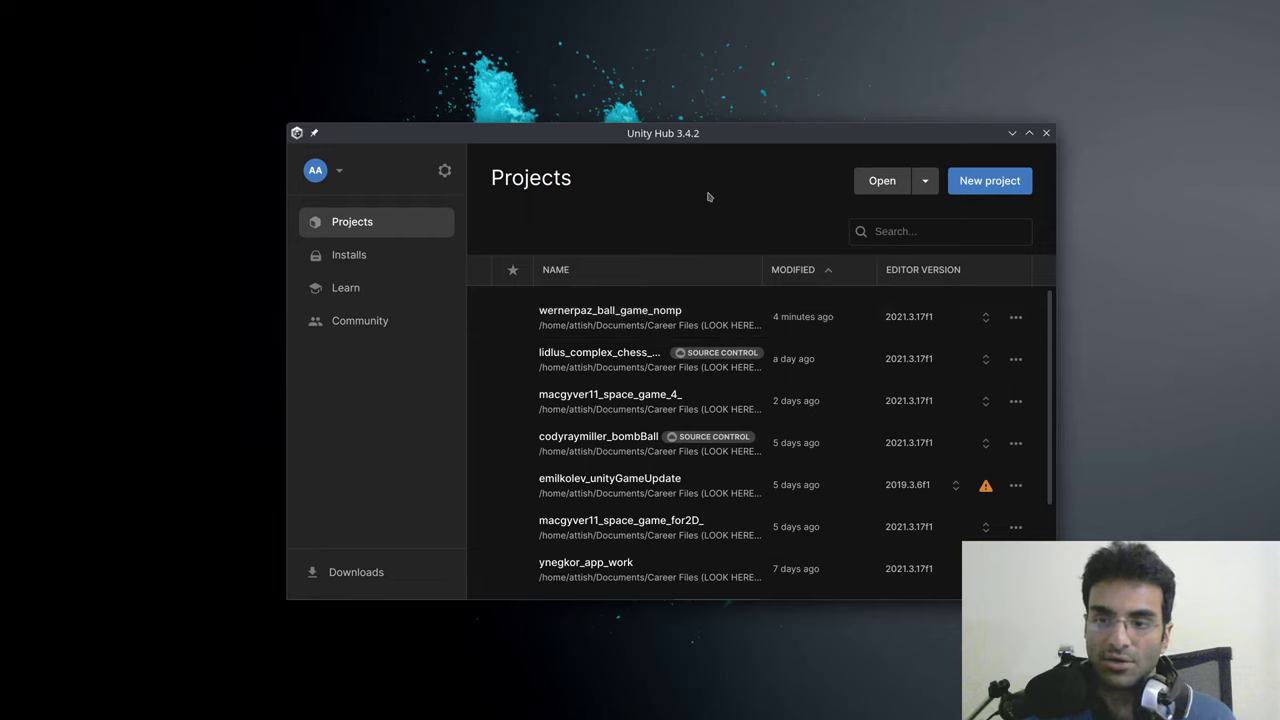
pyautogui.scroll(-2, 650, 390)
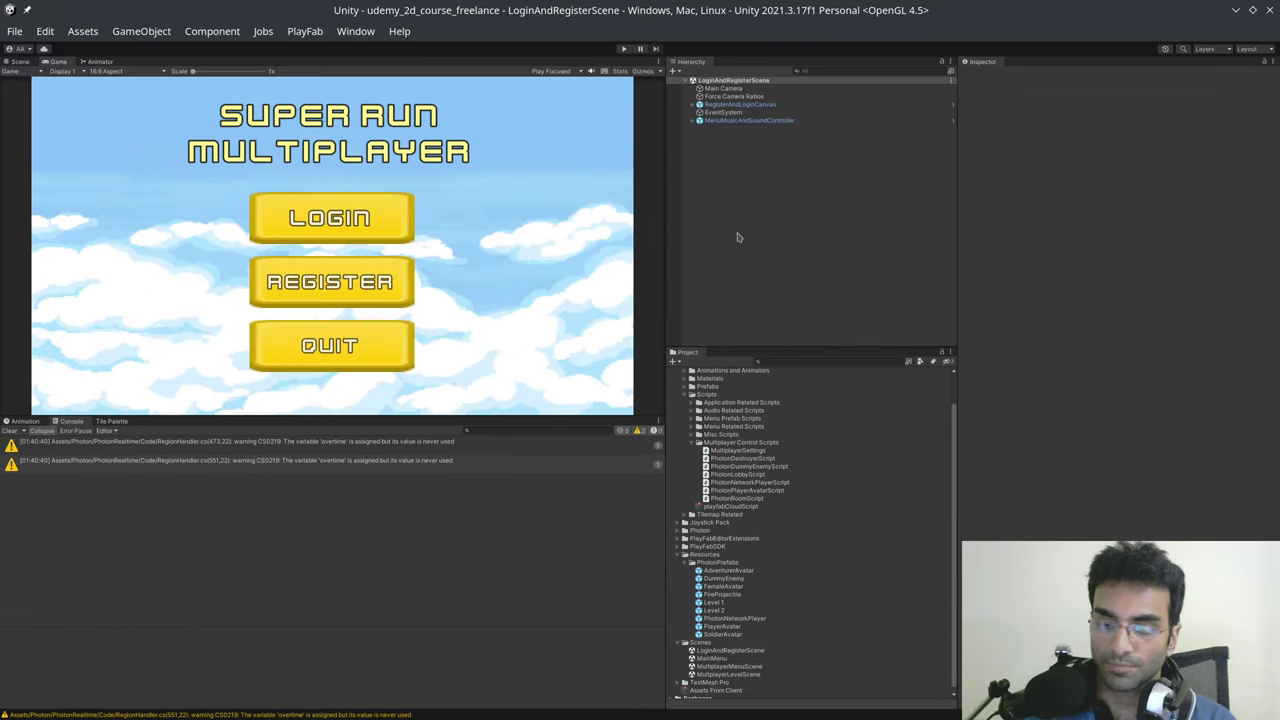
# Step: Switch to Dolphin's Applications folder and bring up the actions for unity_launcher.sh
pyautogui.hotkey('alt', 'Tab')
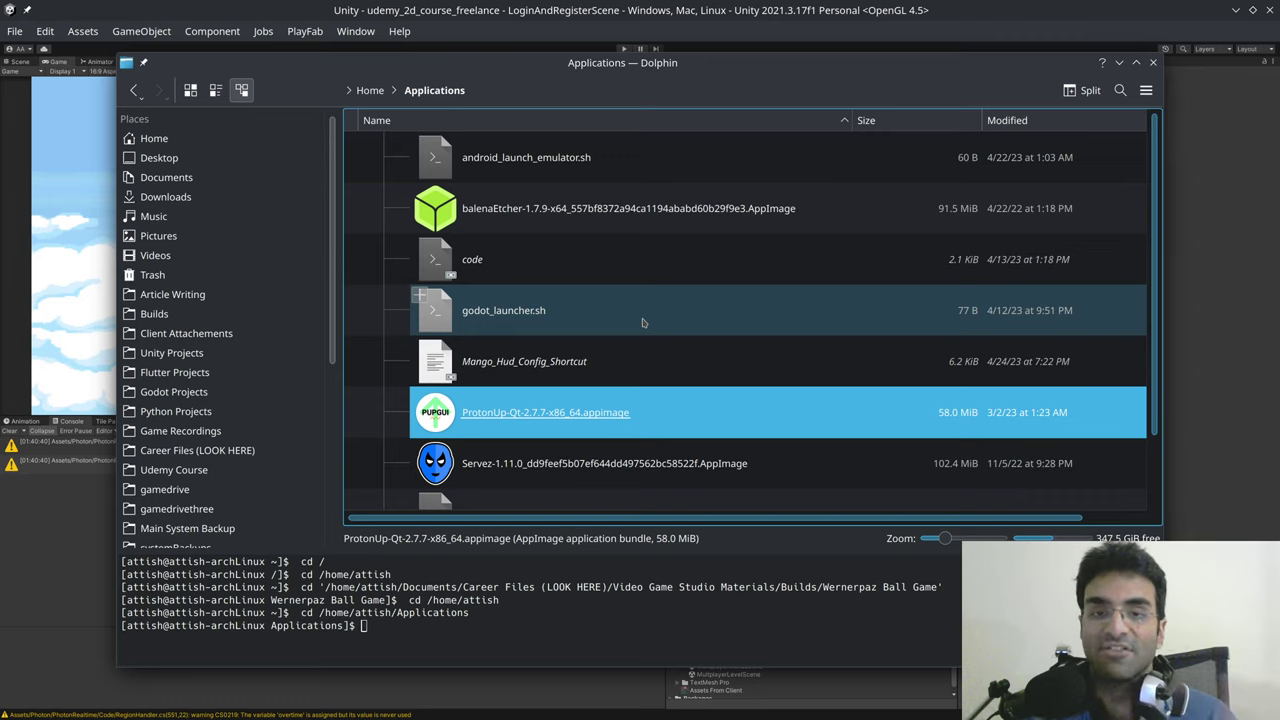
pyautogui.scroll(-2, 645, 325)
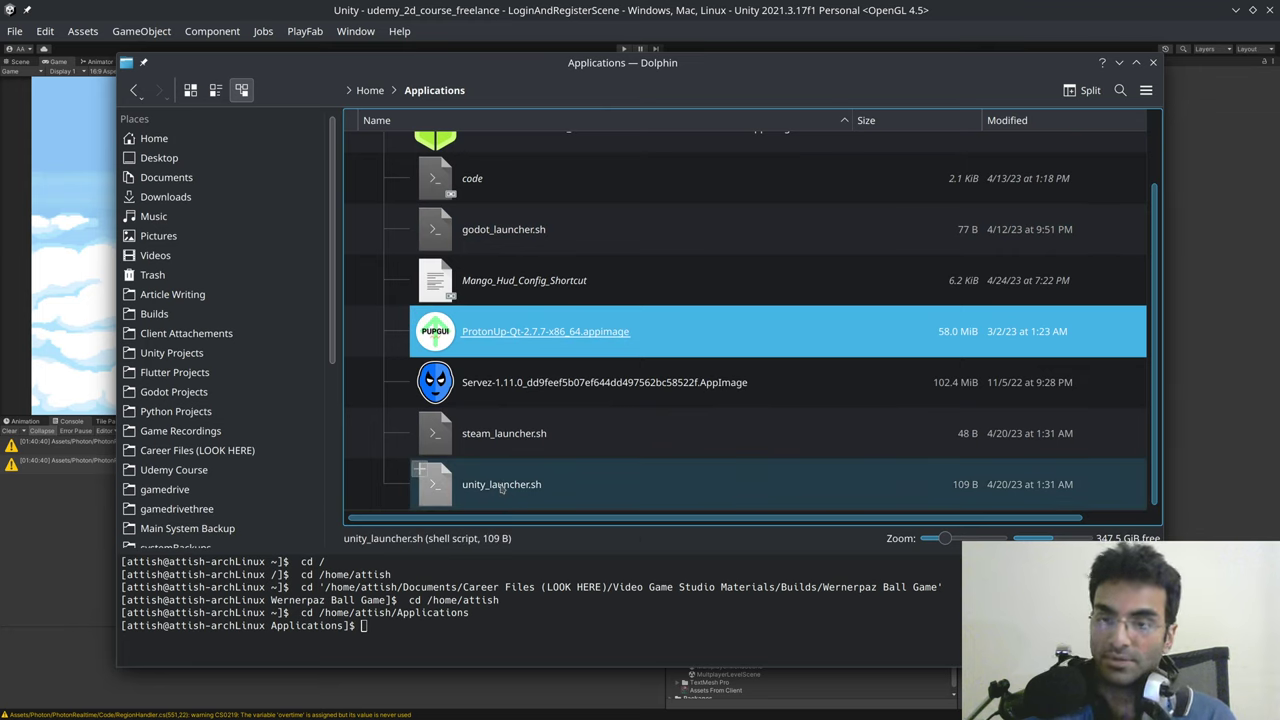
pyautogui.rightClick(501, 486)
# Step: Open unity_launcher.sh in Kate, delete the #GDK_DPI_SCALE=1.5 line, save, and maximize Kate
pyautogui.click(608, 191)
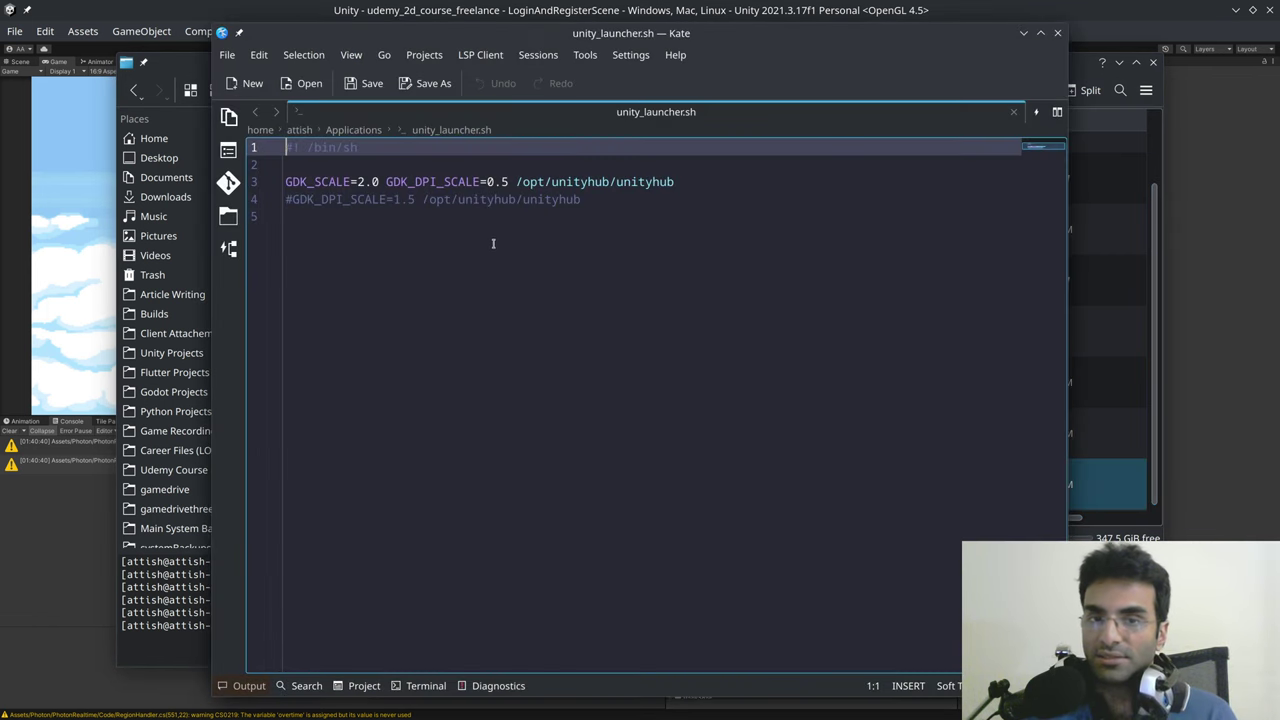
pyautogui.moveTo(286, 147); pyautogui.dragTo(286, 198)
pyautogui.click(636, 202)
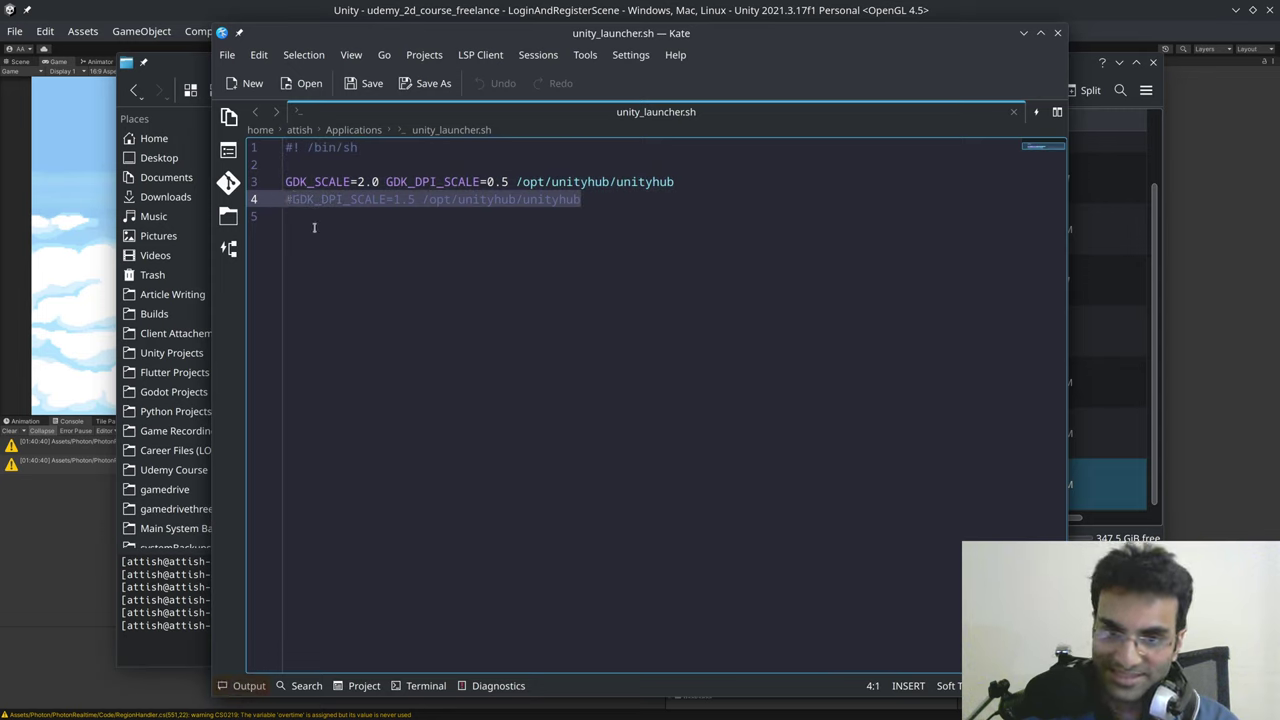
pyautogui.press('BackSpace')
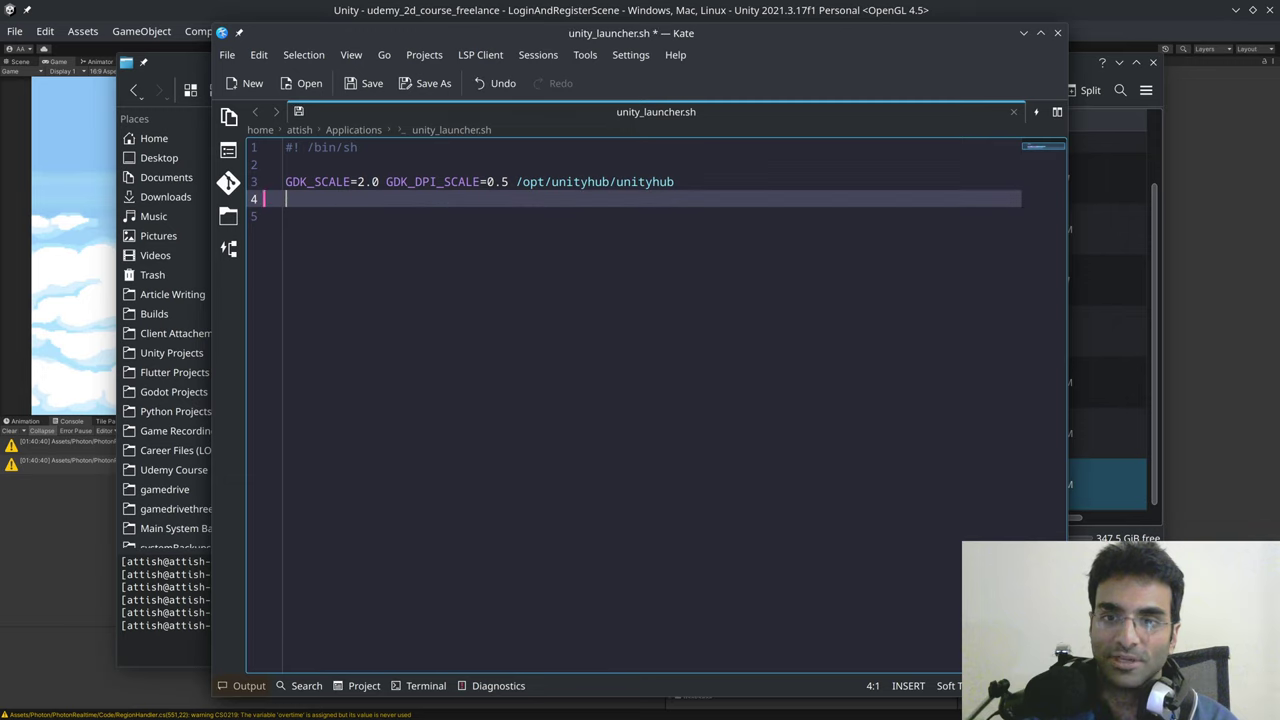
pyautogui.press('BackSpace')
pyautogui.hotkey('ctrl', 's')
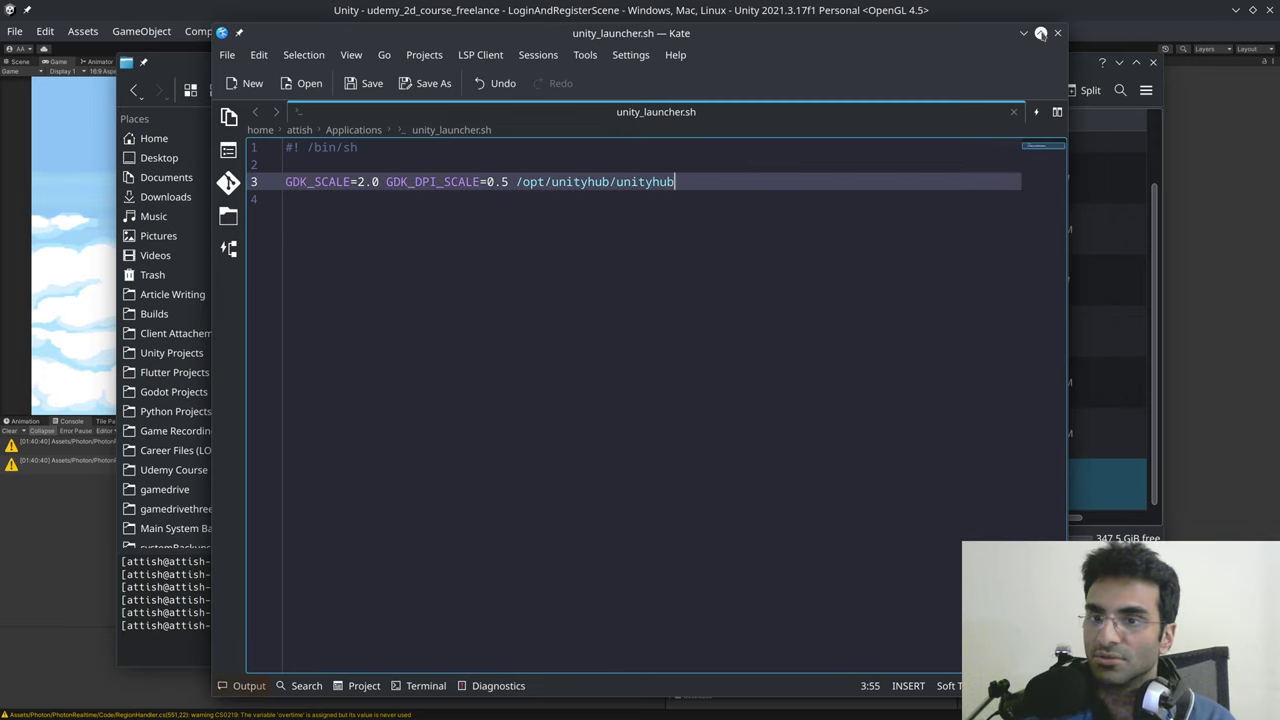
pyautogui.click(1040, 33)
pyautogui.keyDown('ctrl'); pyautogui.scroll(3, 635, 318); pyautogui.keyUp('ctrl')
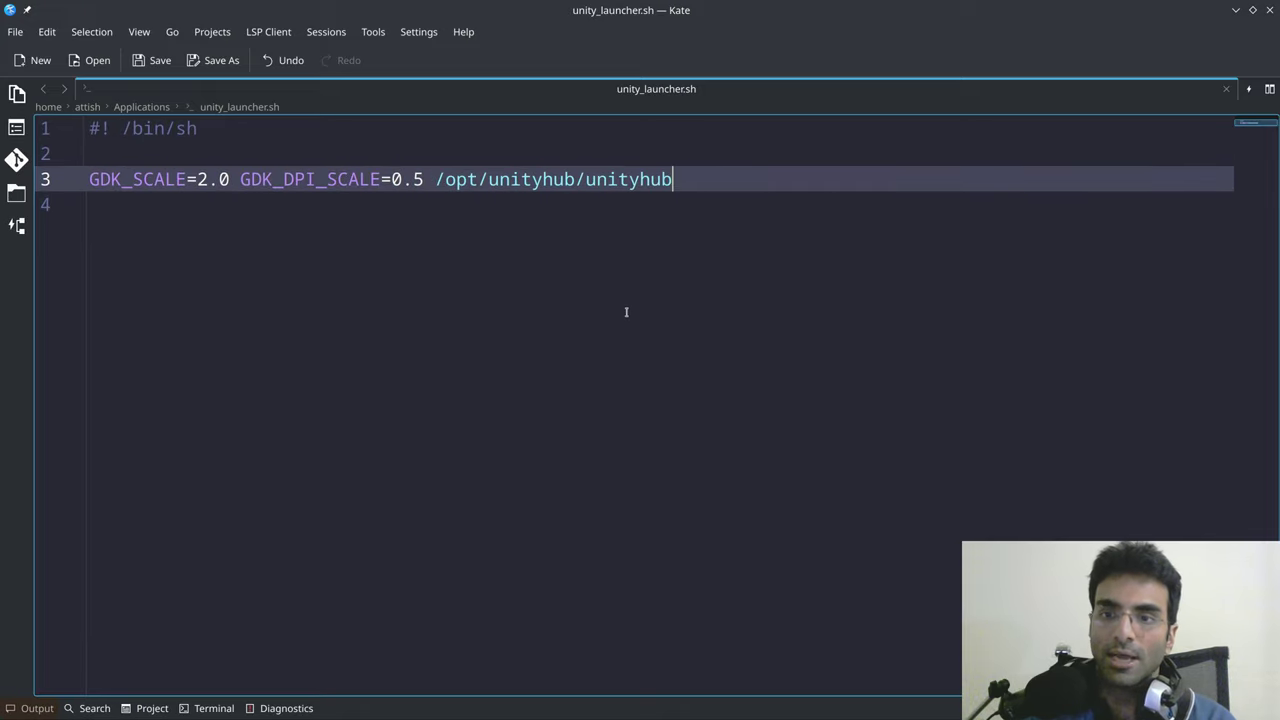
pyautogui.keyDown('ctrl'); pyautogui.scroll(-2, 630, 315); pyautogui.keyUp('ctrl')
pyautogui.keyDown('ctrl'); pyautogui.scroll(-1, 626, 313); pyautogui.keyUp('ctrl')
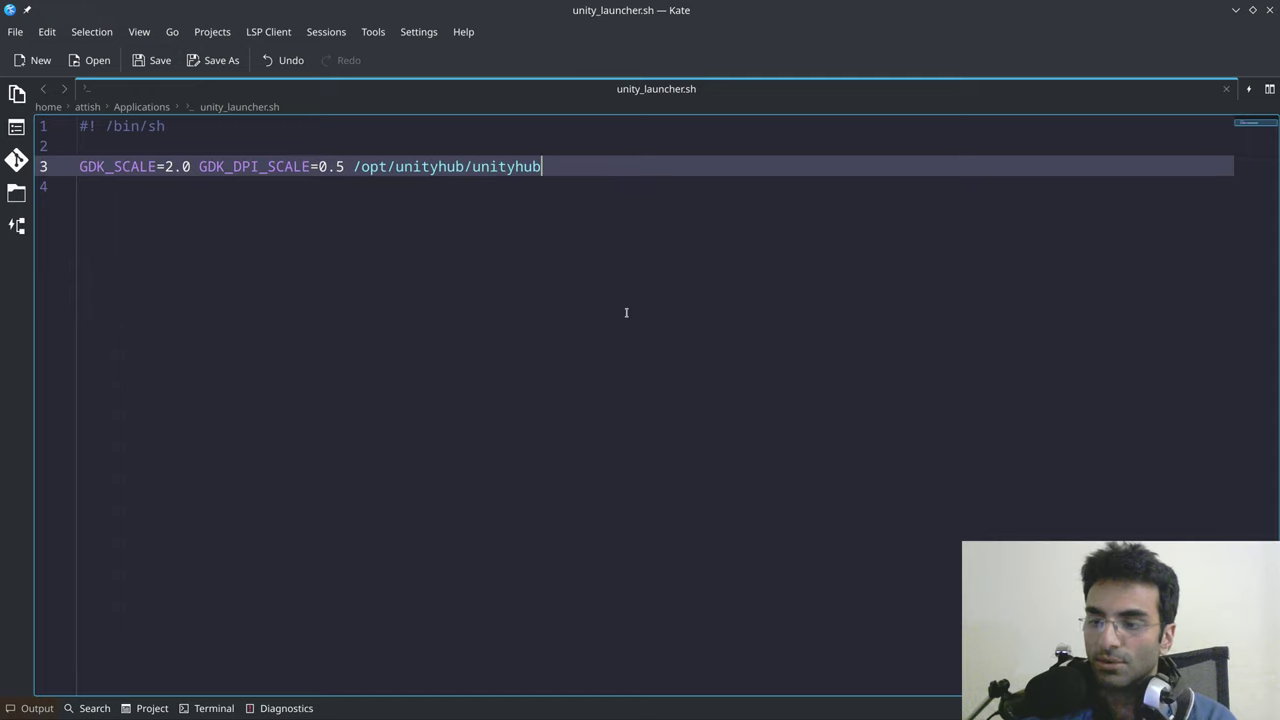
pyautogui.keyDown('ctrl'); pyautogui.scroll(-1, 626, 313); pyautogui.keyUp('ctrl')
pyautogui.keyDown('ctrl'); pyautogui.scroll(-1, 626, 313); pyautogui.keyUp('ctrl')
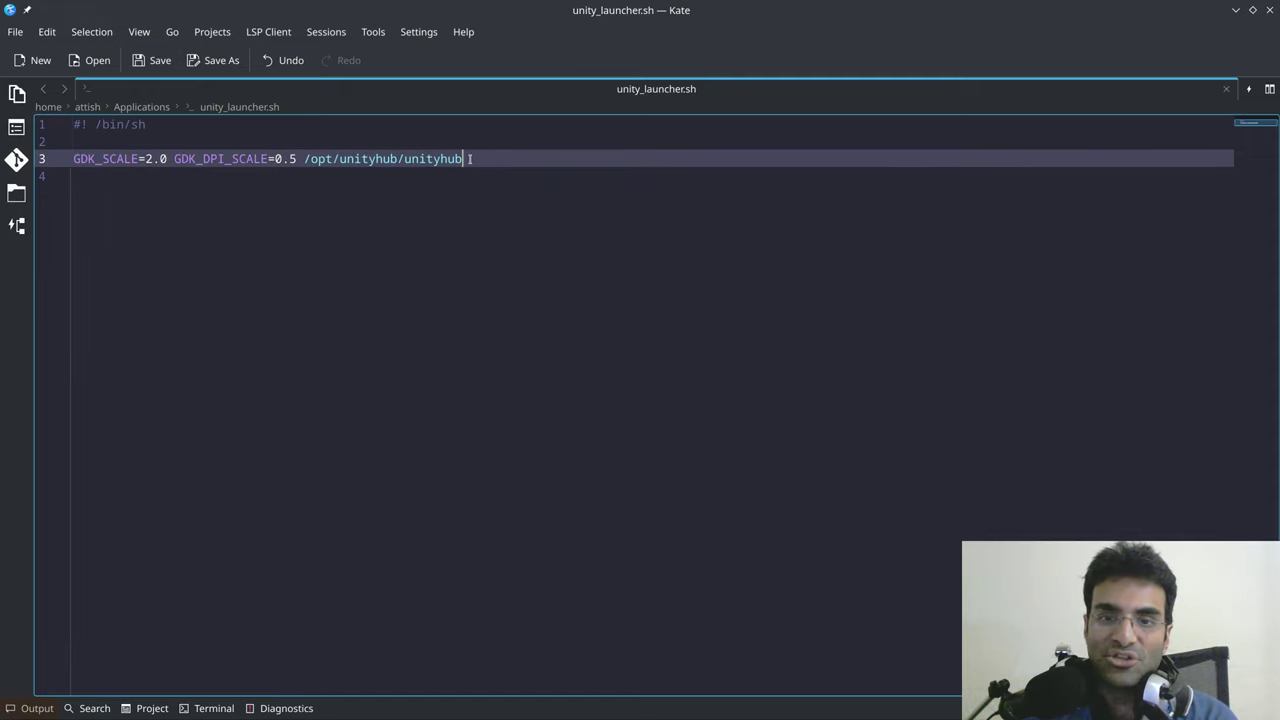
pyautogui.moveTo(466, 158); pyautogui.dragTo(304, 158)
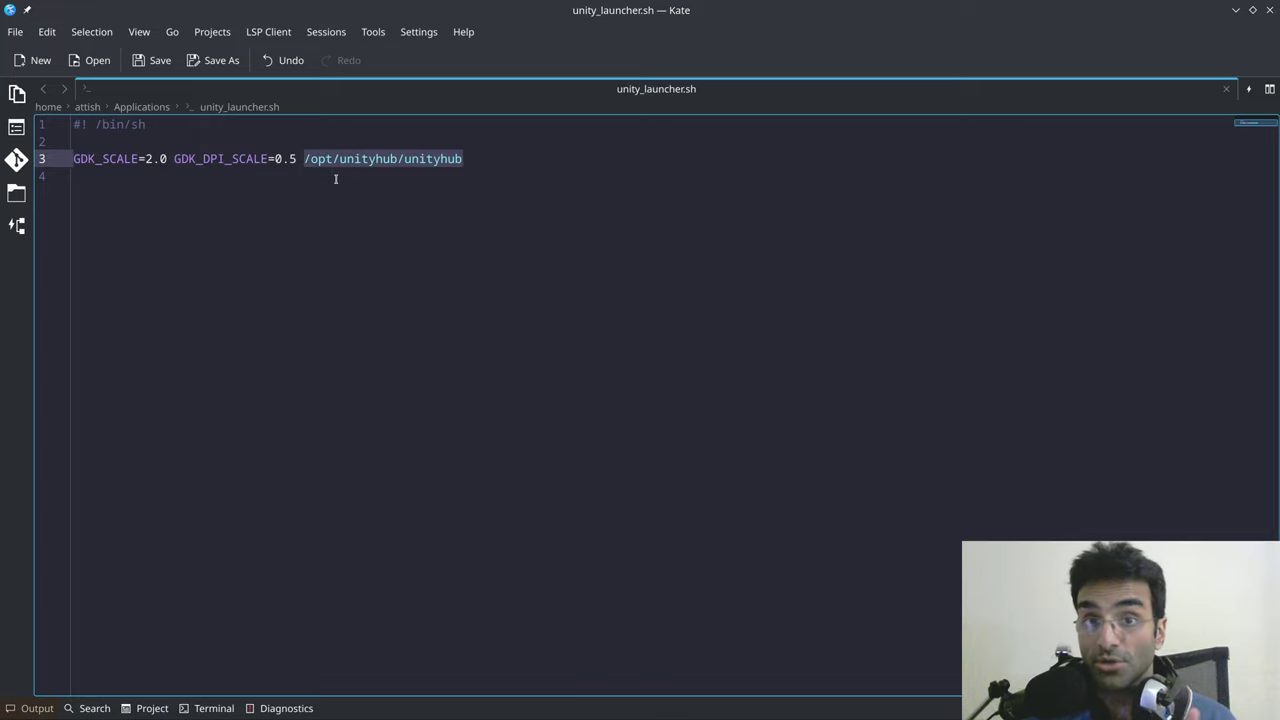
pyautogui.click(471, 159)
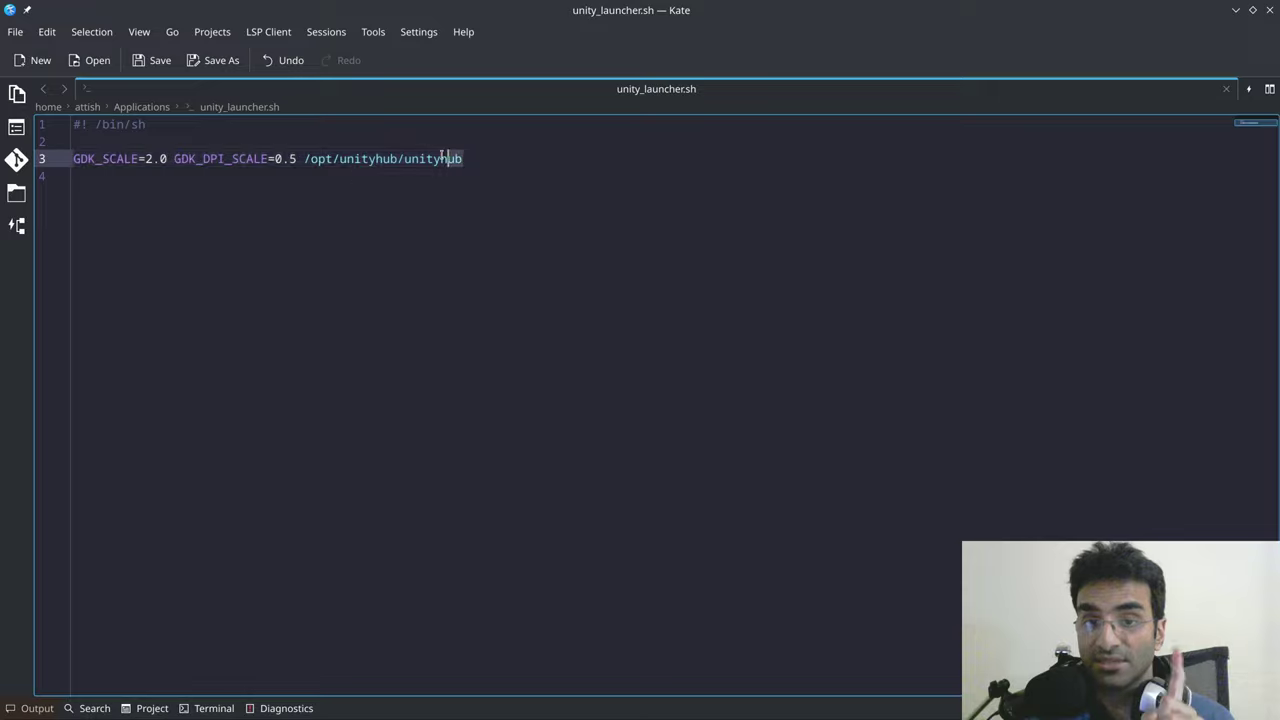
pyautogui.click(466, 159)
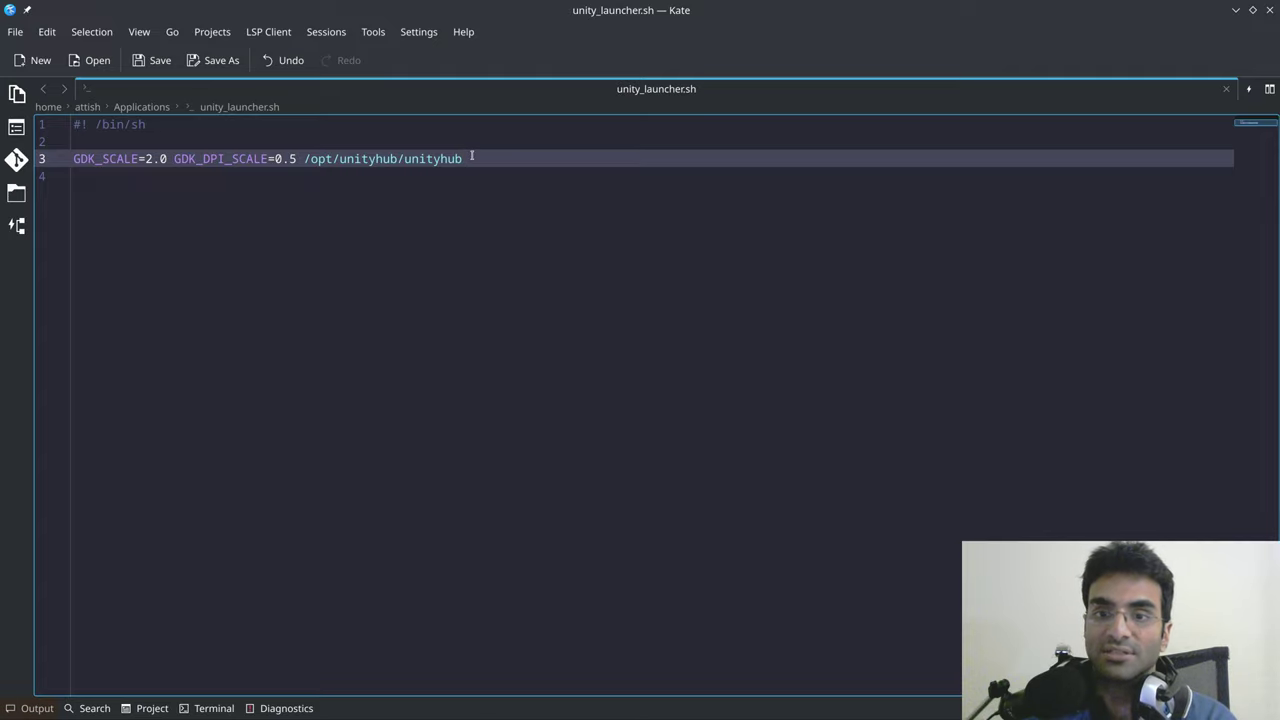
pyautogui.moveTo(470, 159); pyautogui.dragTo(312, 158)
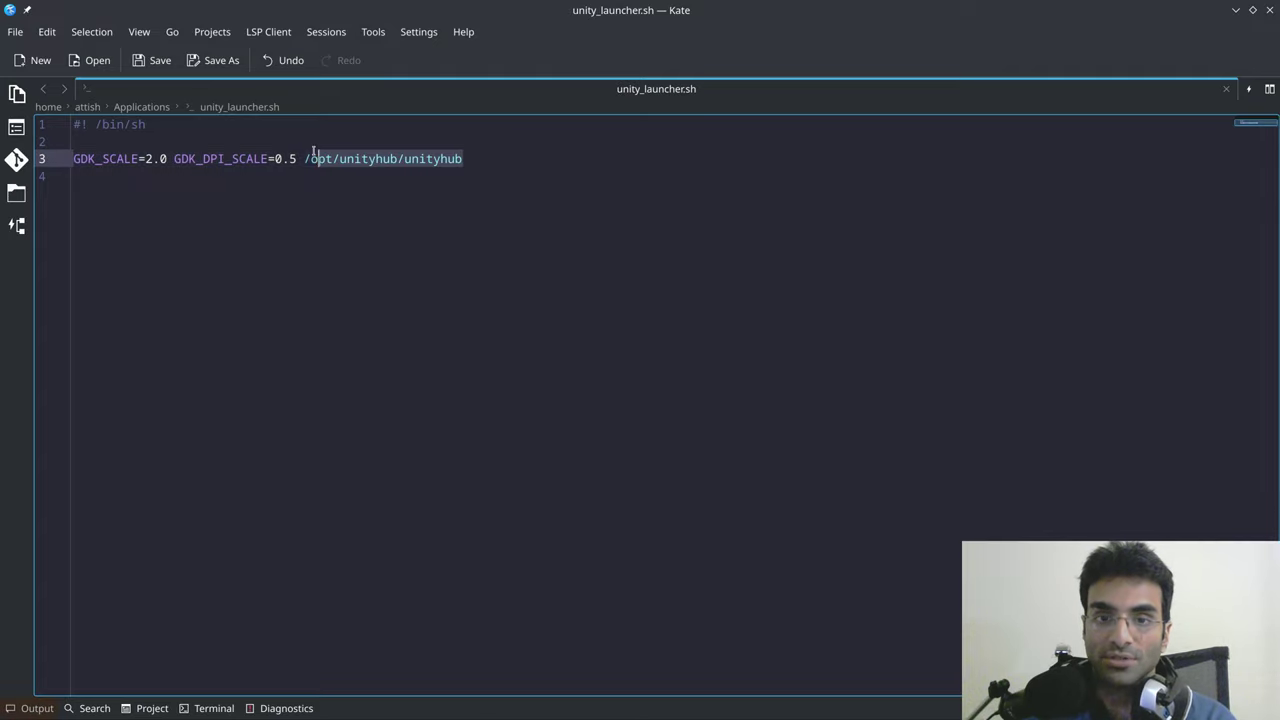
pyautogui.click(551, 159)
# Step: Review the GDK_SCALE=2.0 GDK_DPI_SCALE=0.5 /opt/unityhub/unityhub launch line, then close Kate
pyautogui.click(1252, 10)
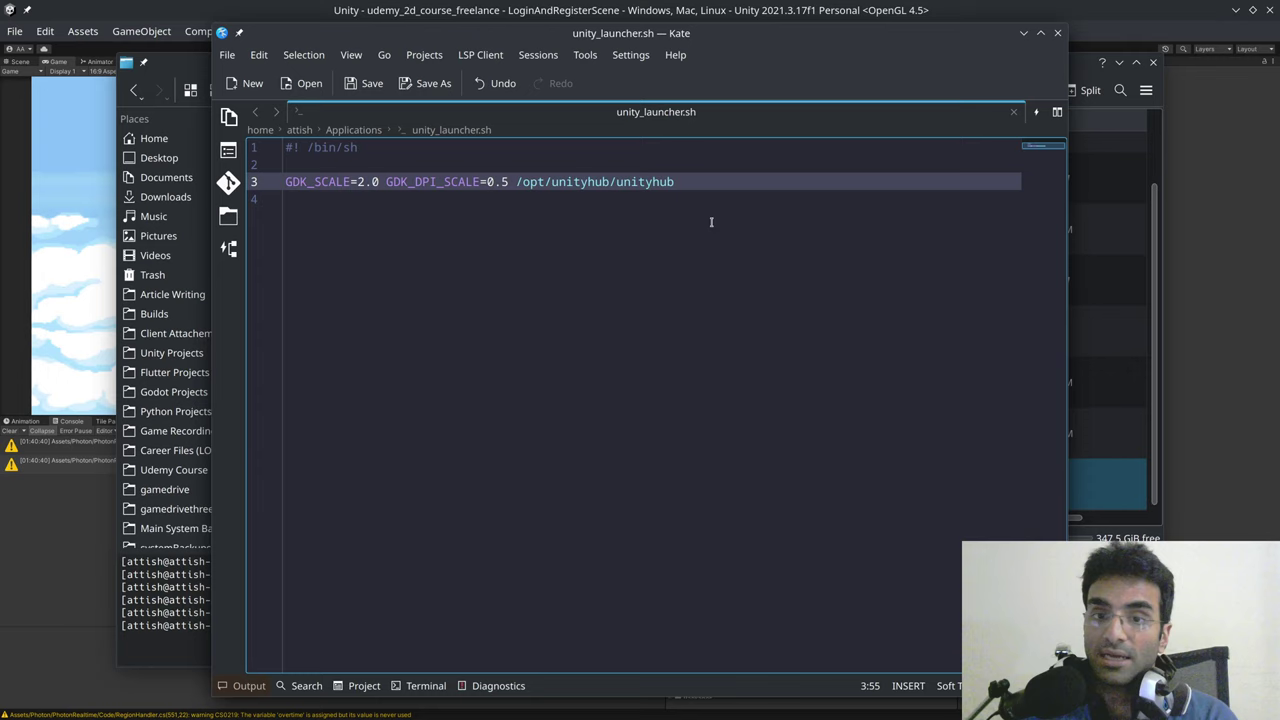
pyautogui.moveTo(286, 182); pyautogui.dragTo(545, 182)
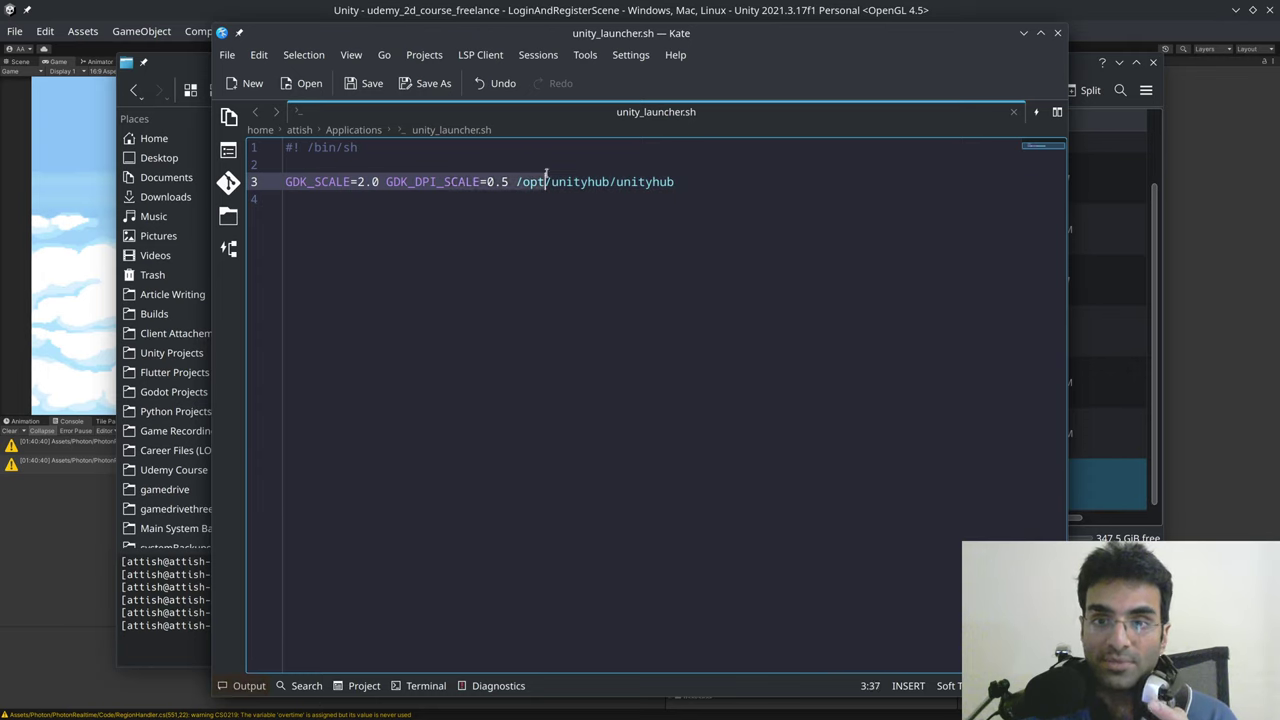
pyautogui.moveTo(284, 149); pyautogui.dragTo(511, 182)
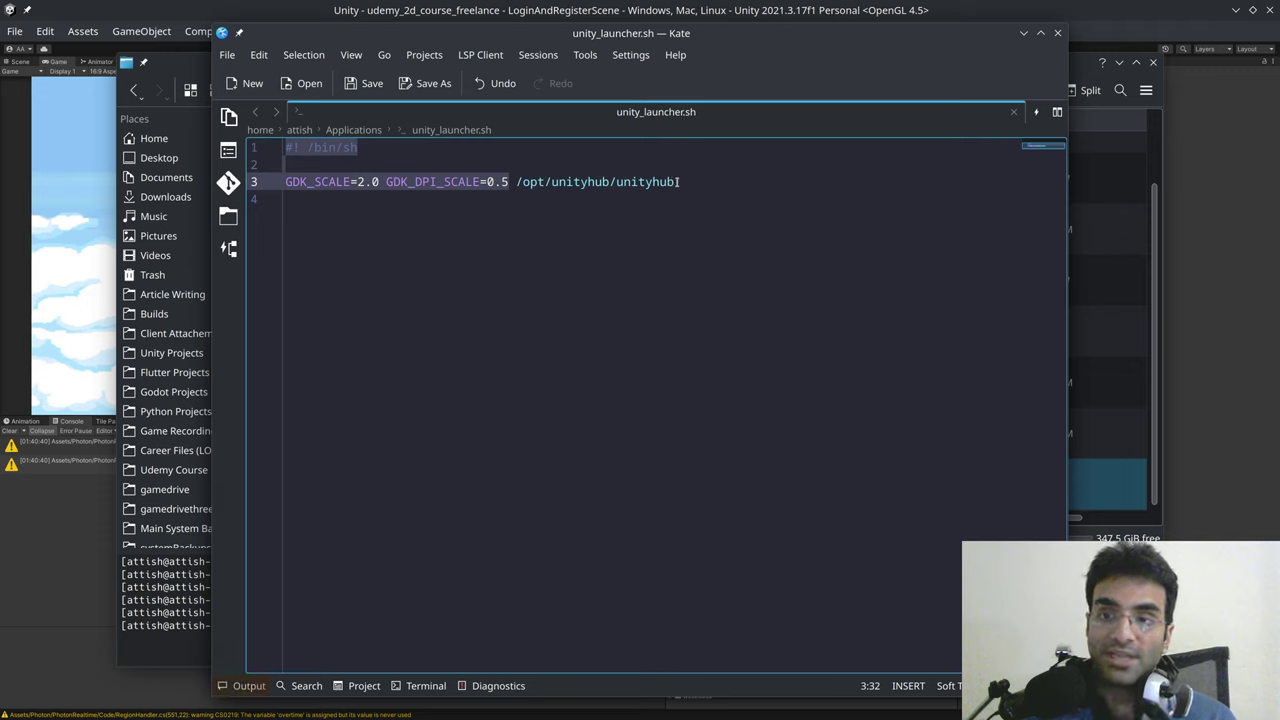
pyautogui.moveTo(675, 181); pyautogui.dragTo(516, 181)
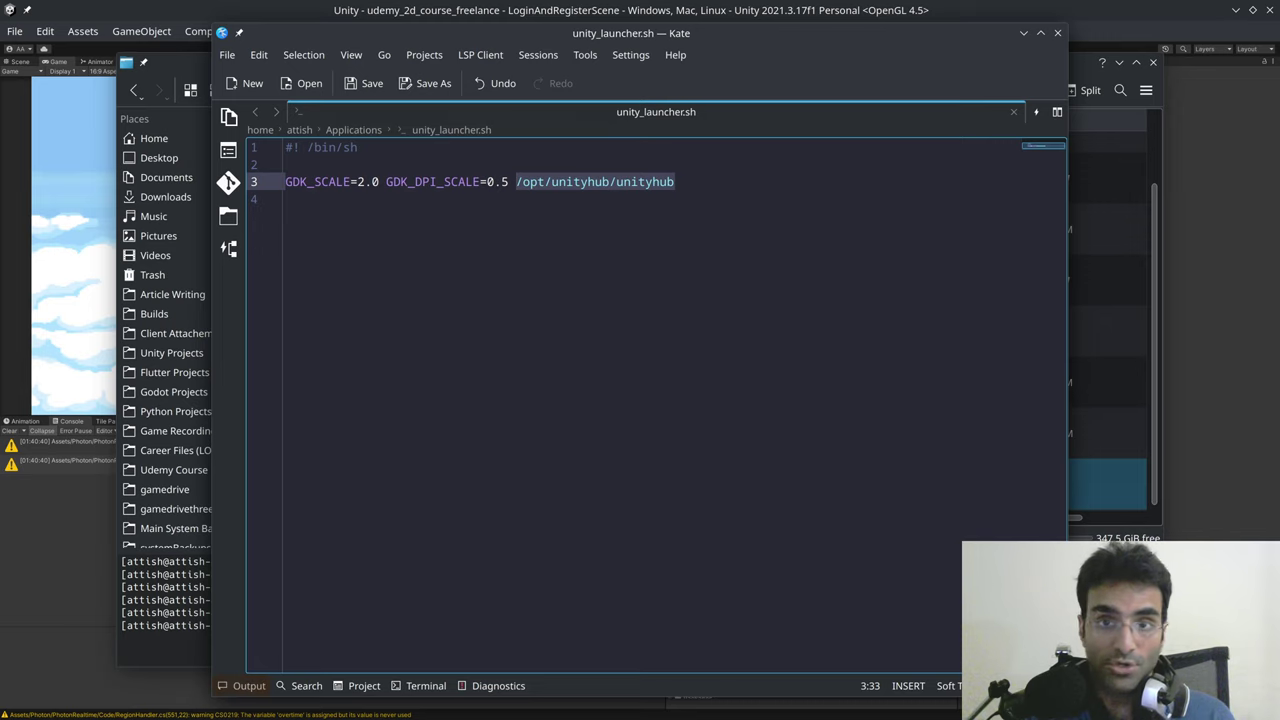
pyautogui.click(708, 181)
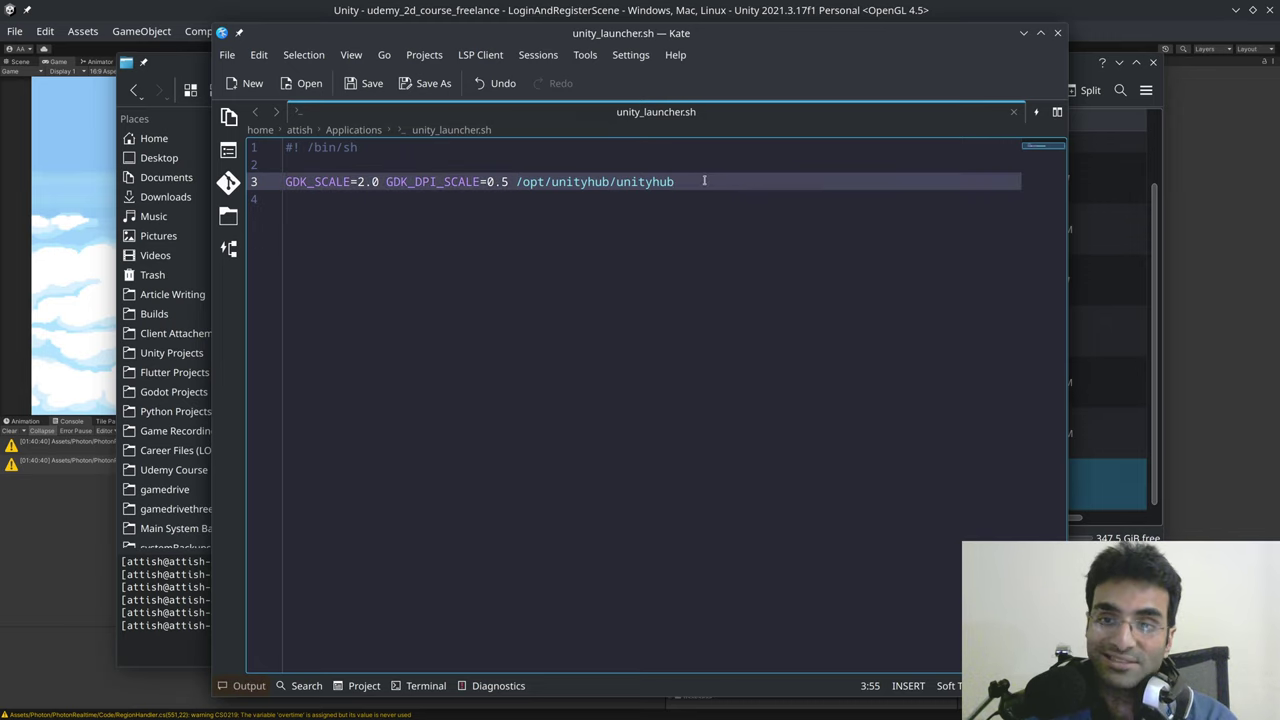
pyautogui.click(1057, 33)
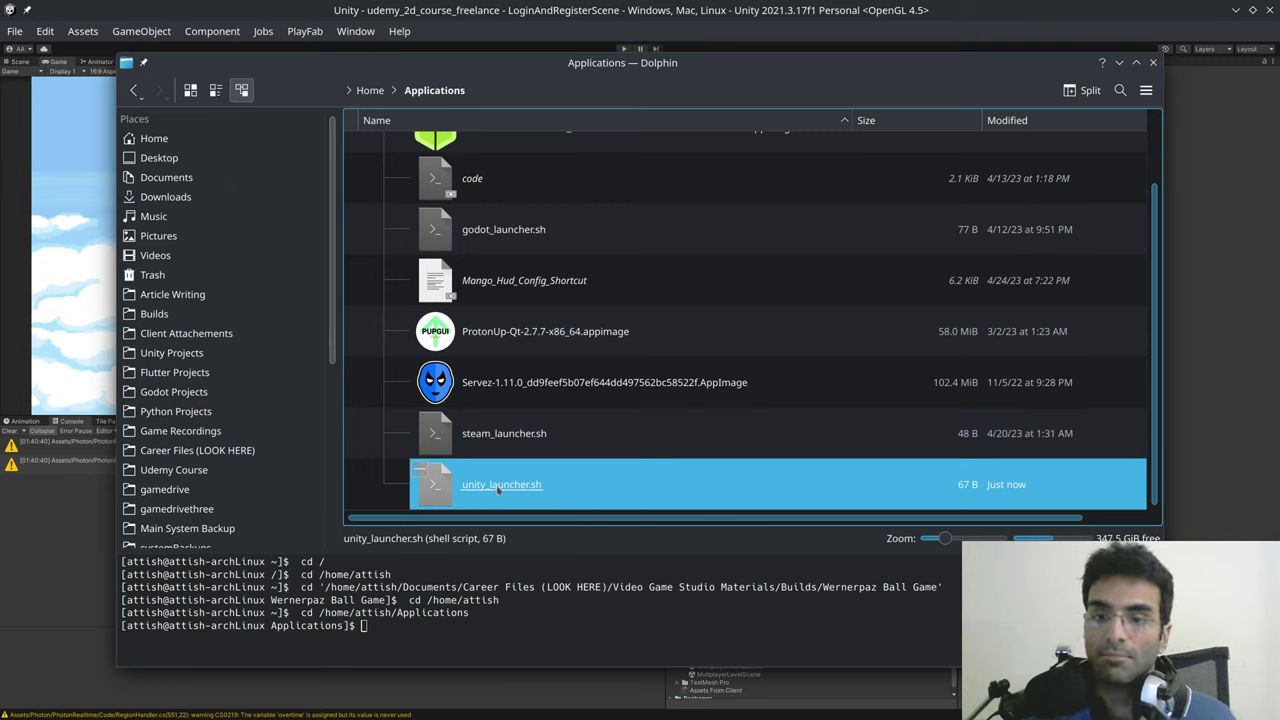
# Step: Clear Dolphin's terminal and run ./unity_launcher.sh to start Unity Hub
pyautogui.click(470, 638)
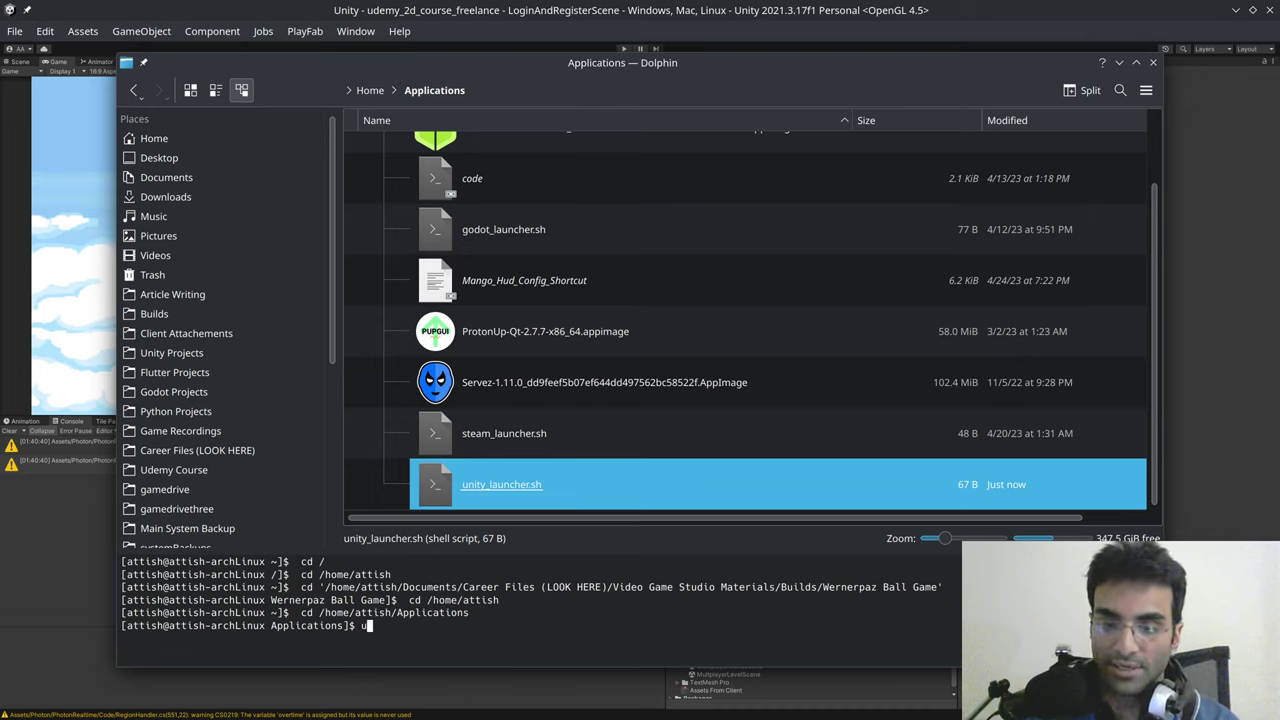
pyautogui.hotkey('ctrl', 'l')
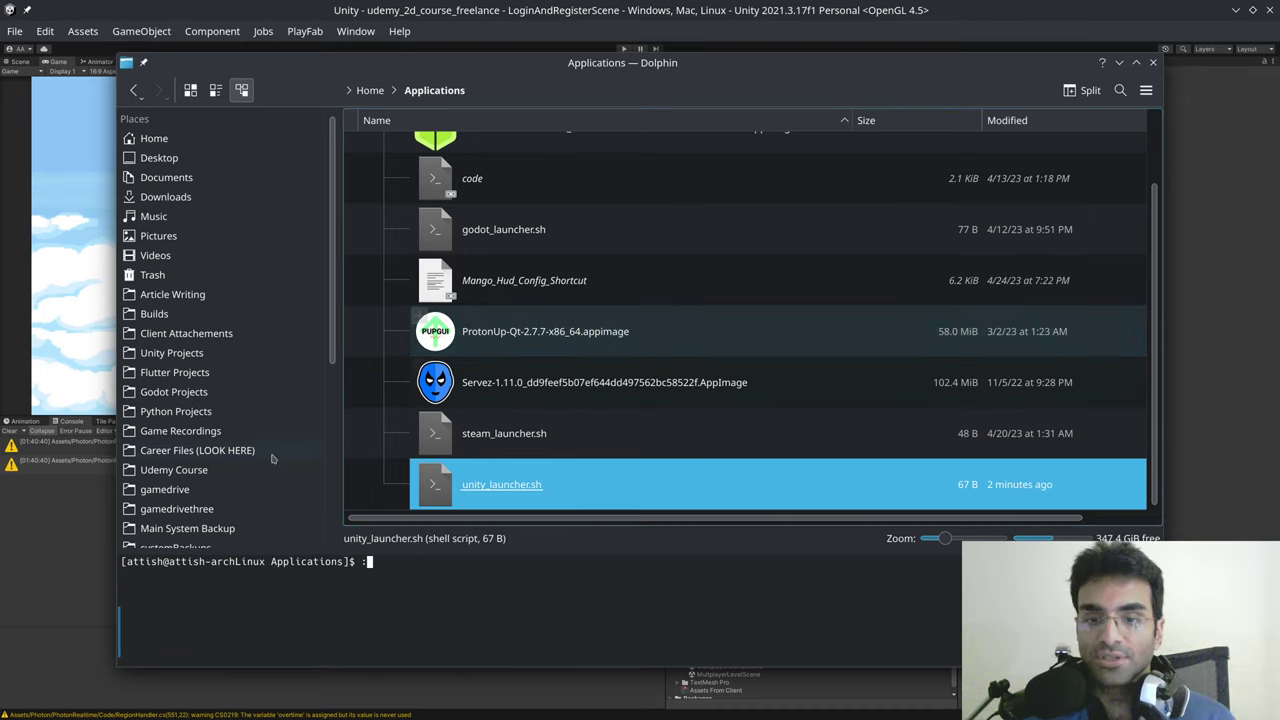
pyautogui.press('BackSpace')
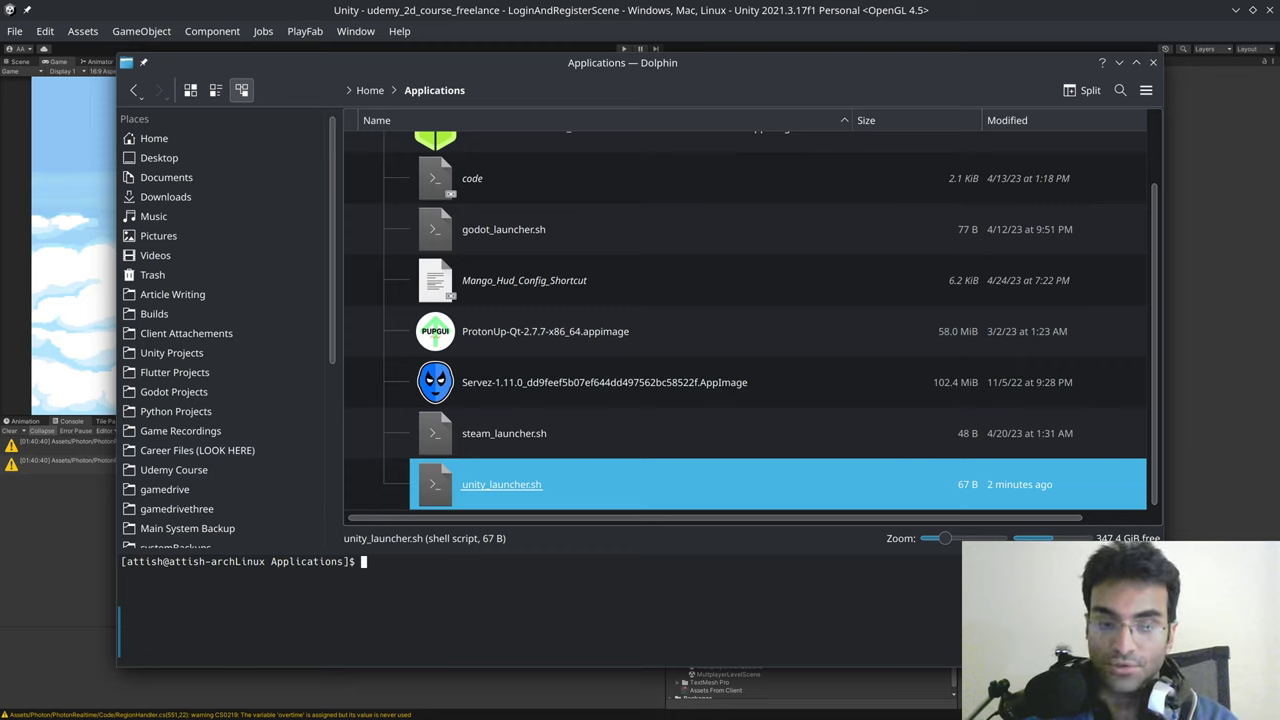
pyautogui.write('./unity_laucn')
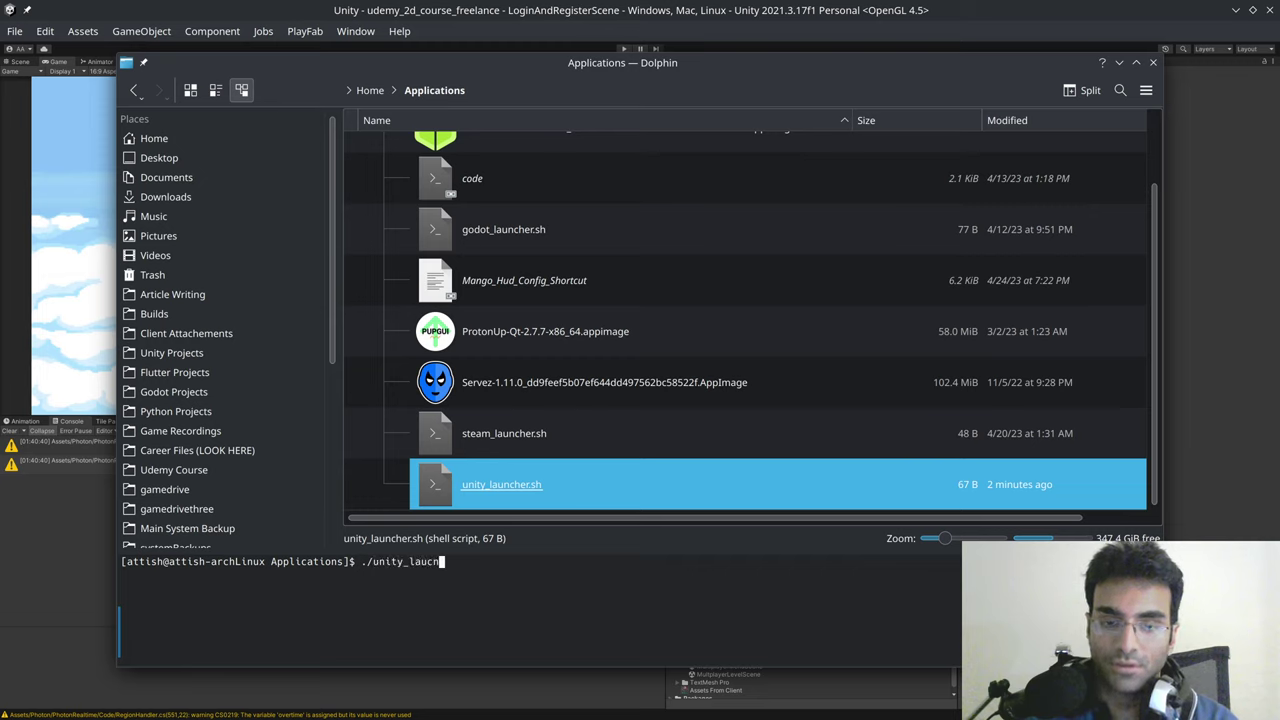
pyautogui.press('BackSpace')
pyautogui.press('BackSpace')
pyautogui.press('BackSpace')
pyautogui.press('BackSpace')
pyautogui.press('BackSpace')
pyautogui.press('BackSpace')
pyautogui.press('BackSpace')
pyautogui.press('BackSpace')
pyautogui.press('BackSpace')
pyautogui.press('BackSpace')
pyautogui.press('BackSpace')
pyautogui.press('BackSpace')
pyautogui.press('BackSpace')
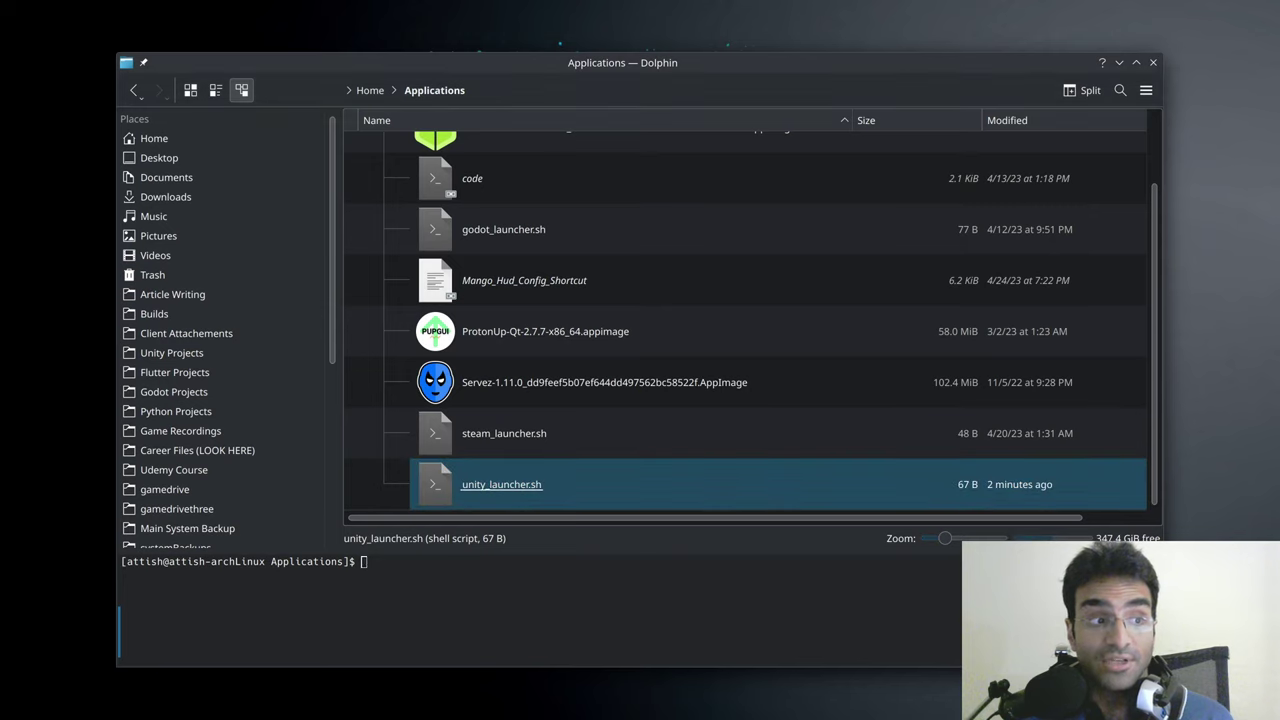
pyautogui.click(309, 376)
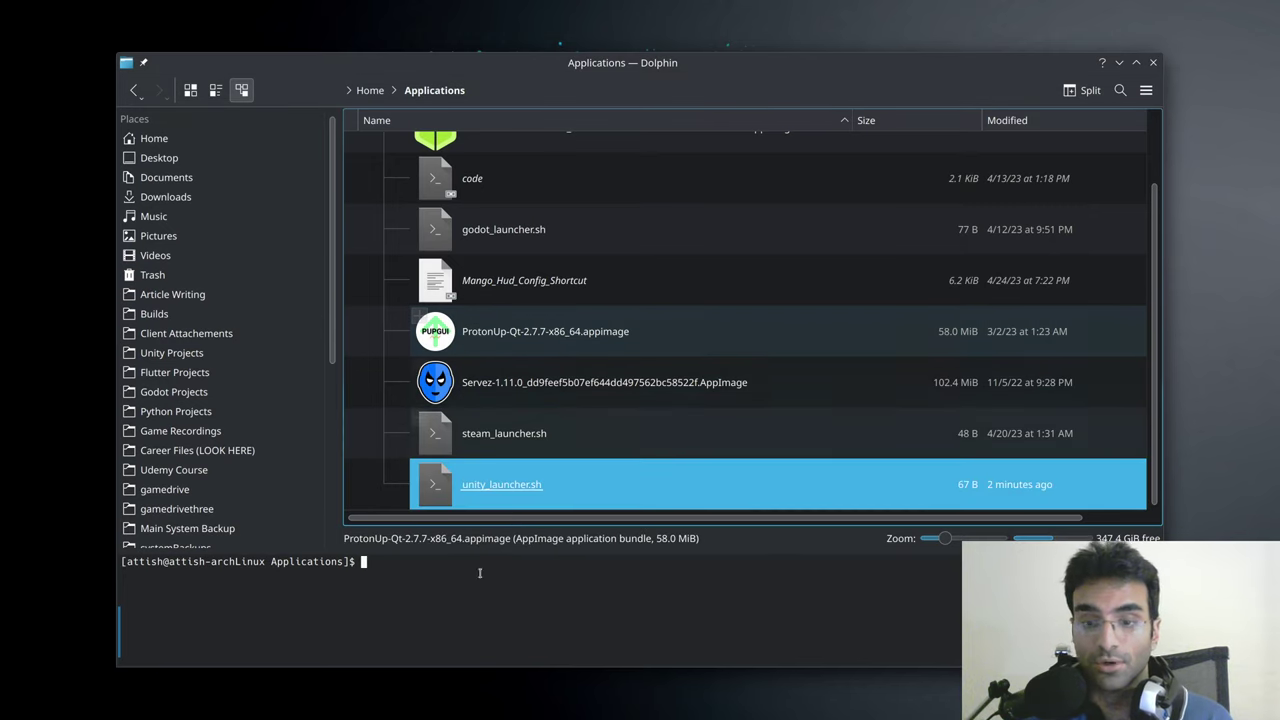
pyautogui.write('.')
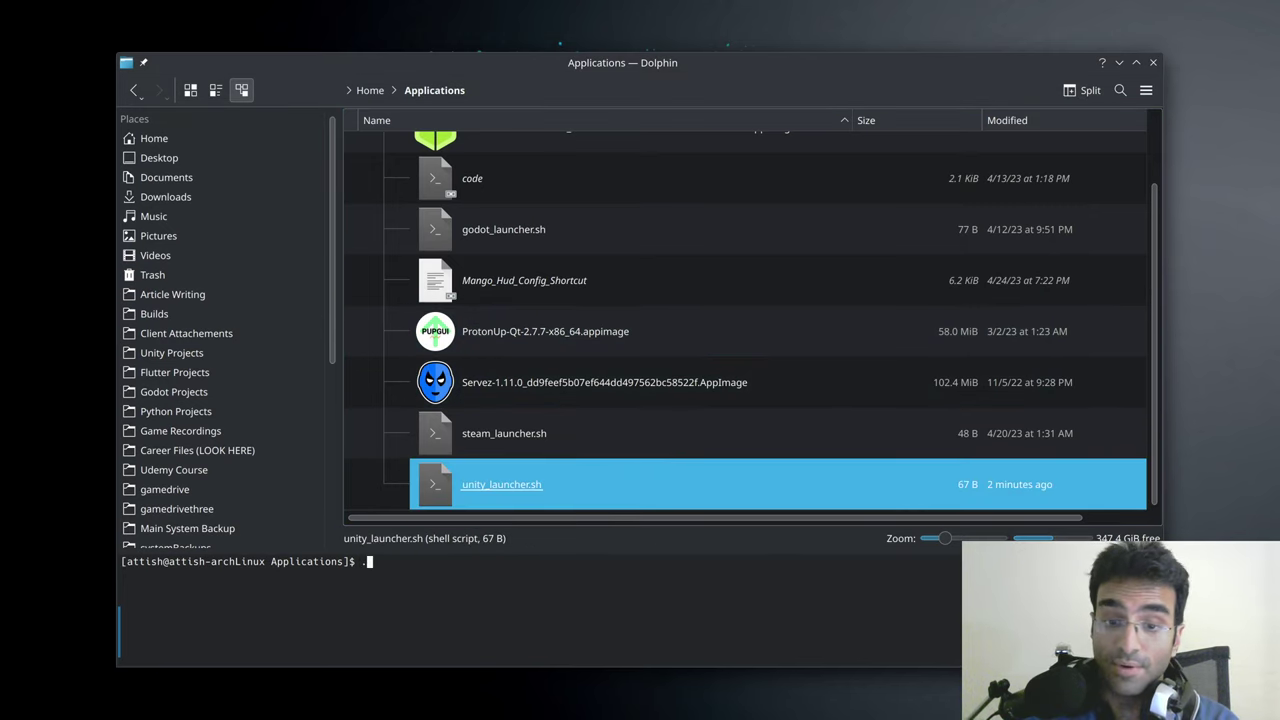
pyautogui.write('/unity_l')
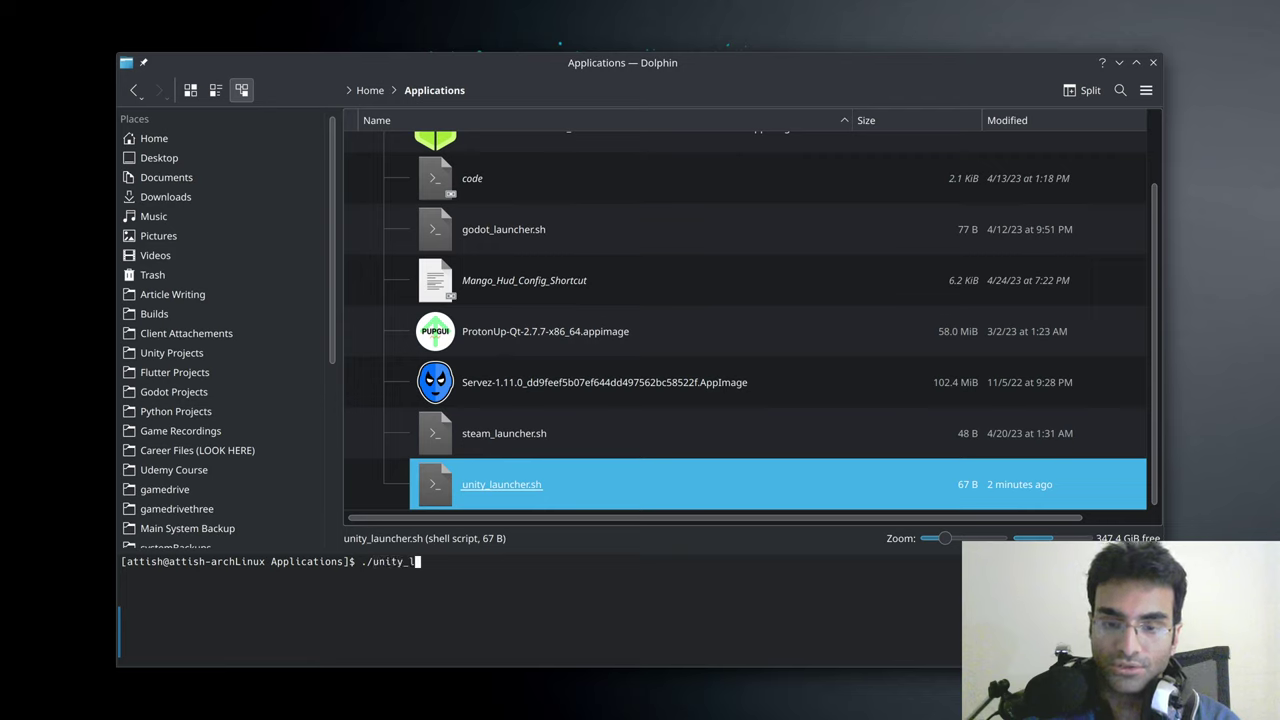
pyautogui.write('auncher.sh')
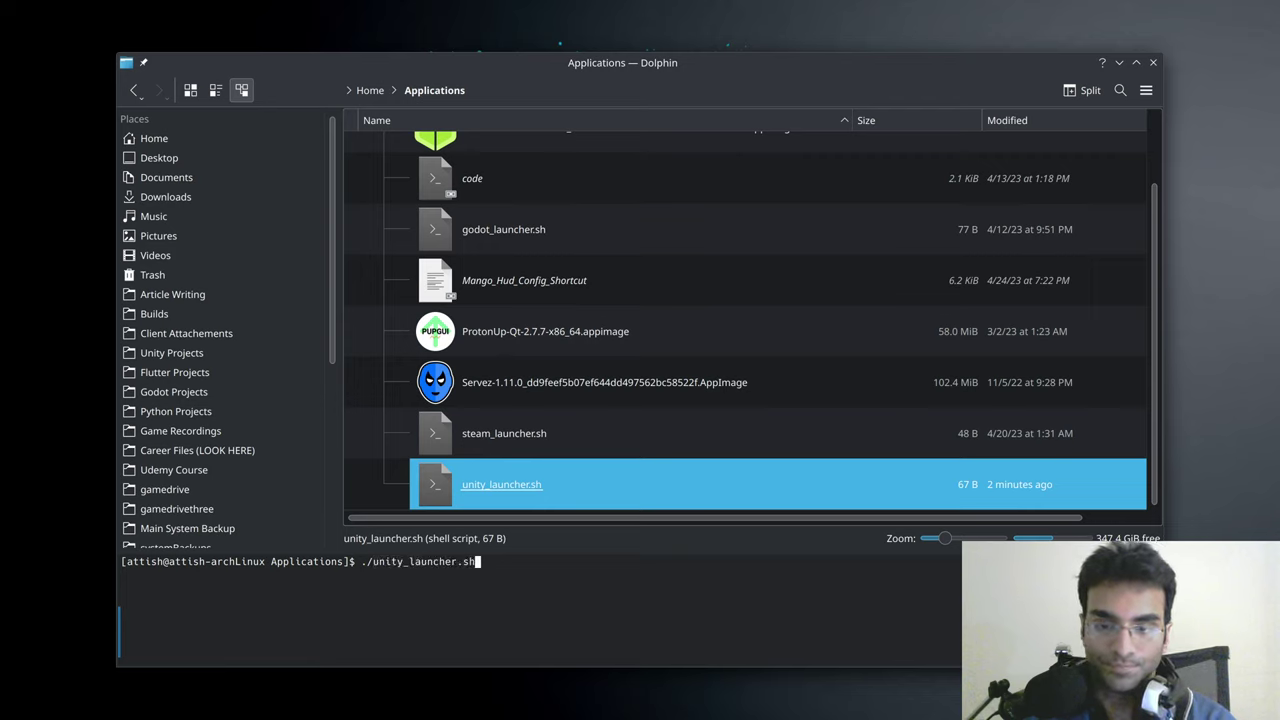
pyautogui.press('Return')
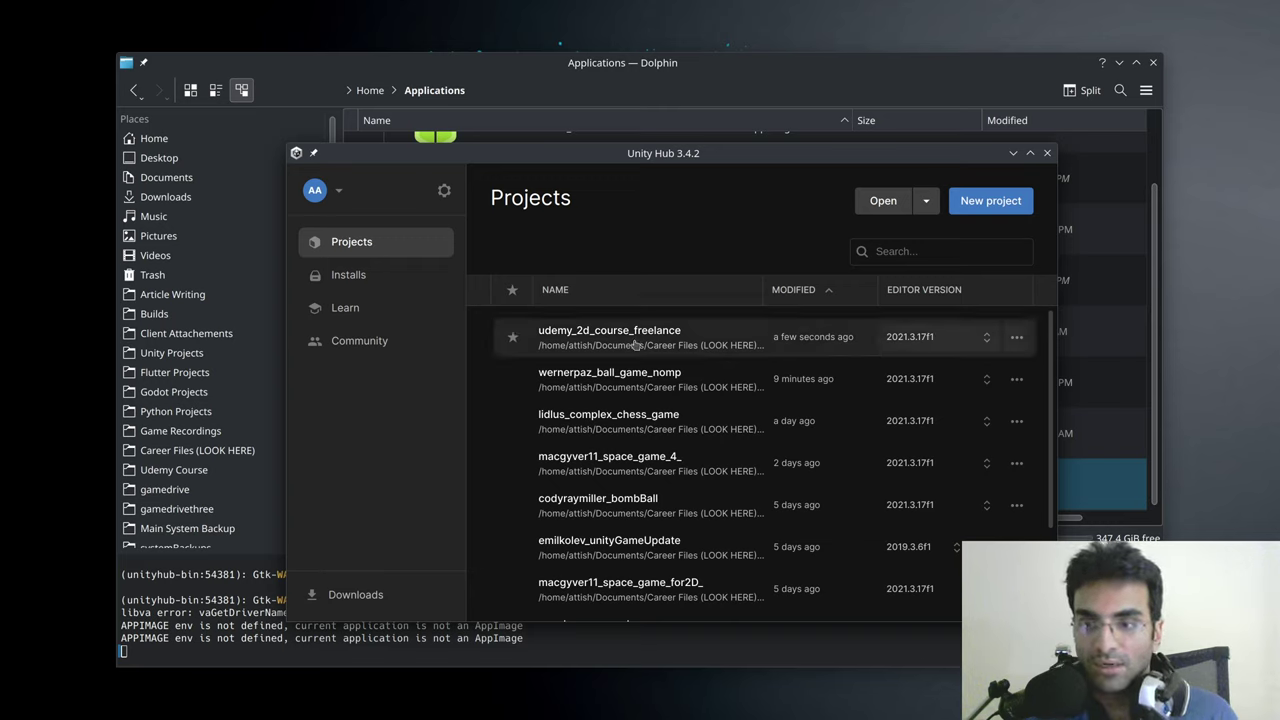
# Step: Launch udemy_2d_course_freelance and set its Game view to Full HD (1920x1080)
pyautogui.click(634, 344)
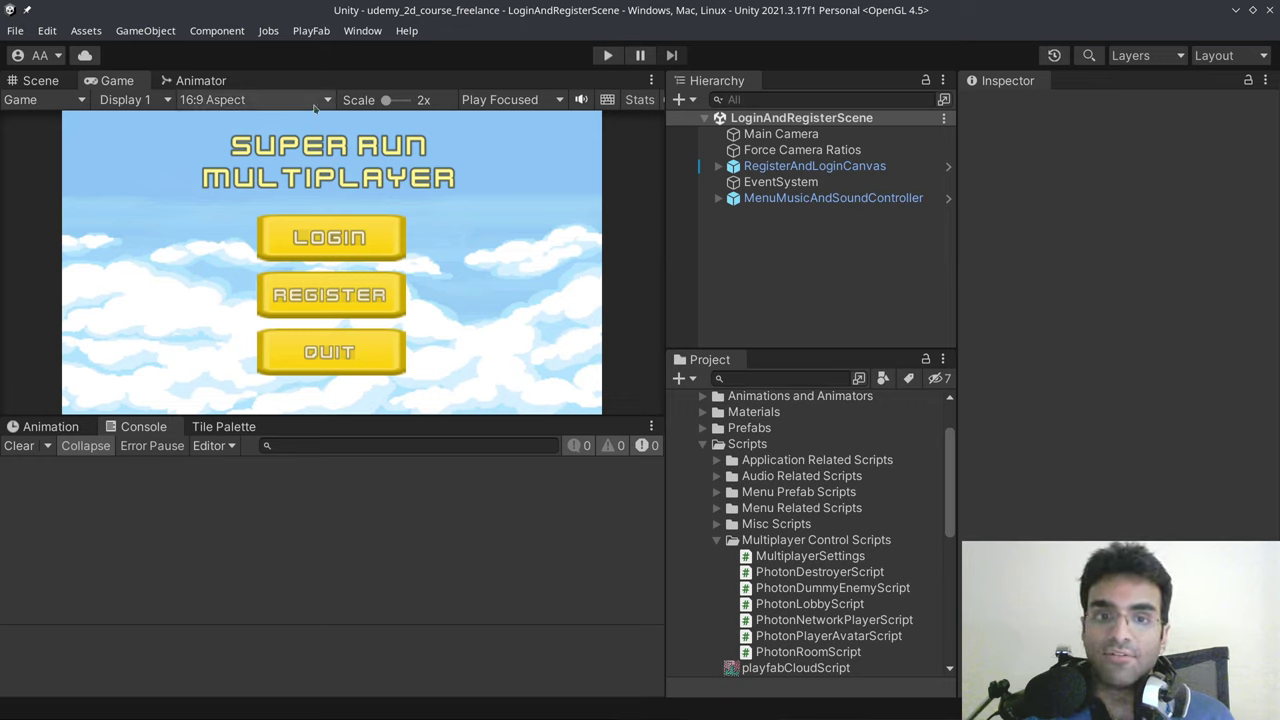
pyautogui.click(255, 100)
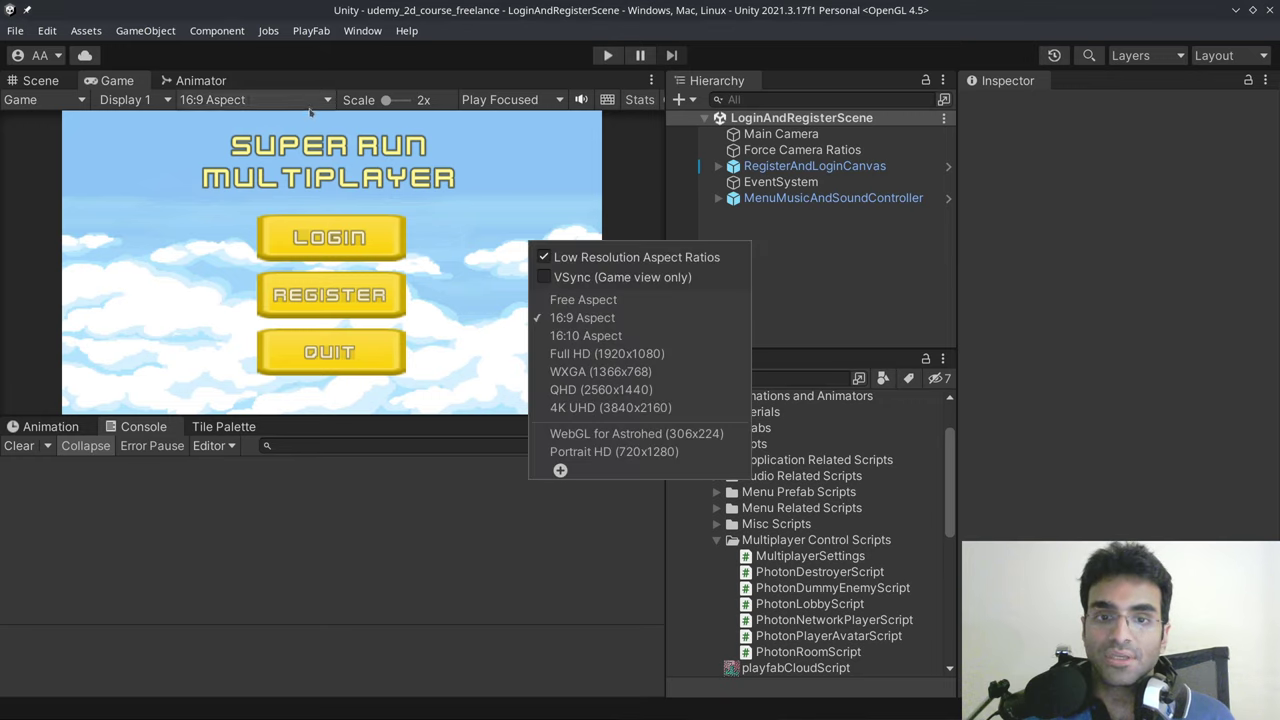
pyautogui.click(600, 354)
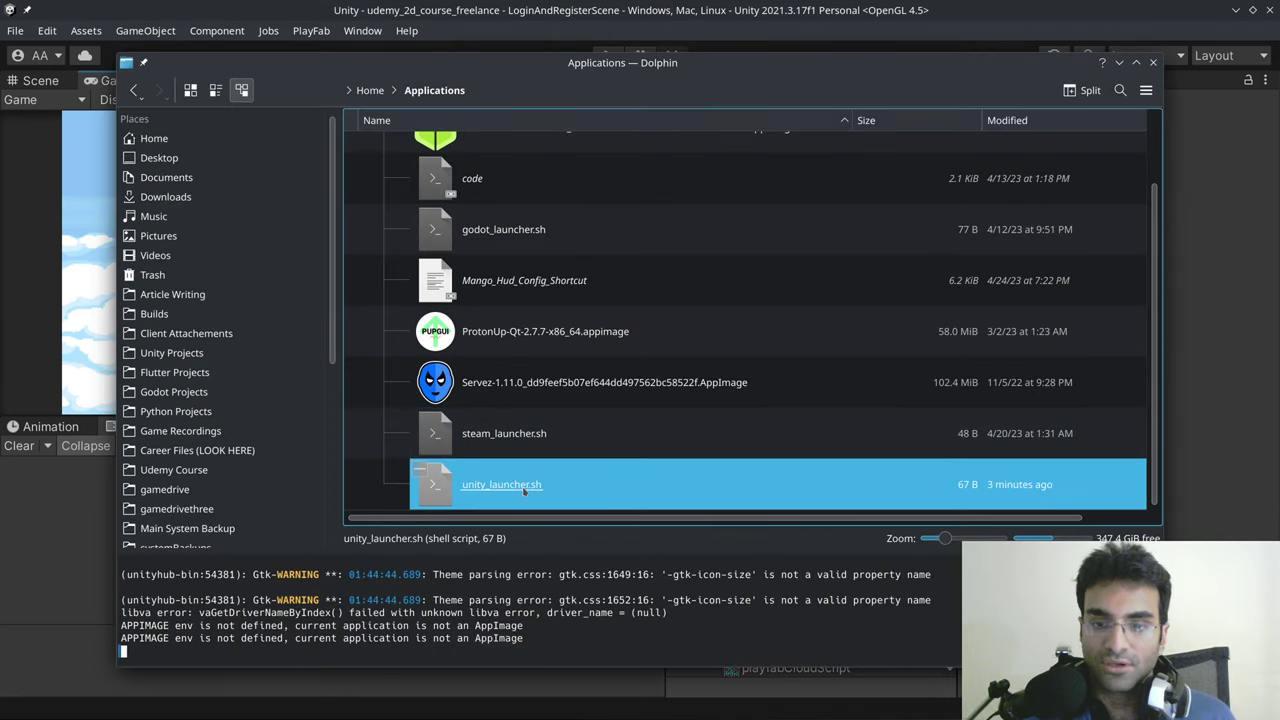
# Step: Reopen unity_launcher.sh in Kate and select the GDK_SCALE=2.0 setting
pyautogui.rightClick(524, 484)
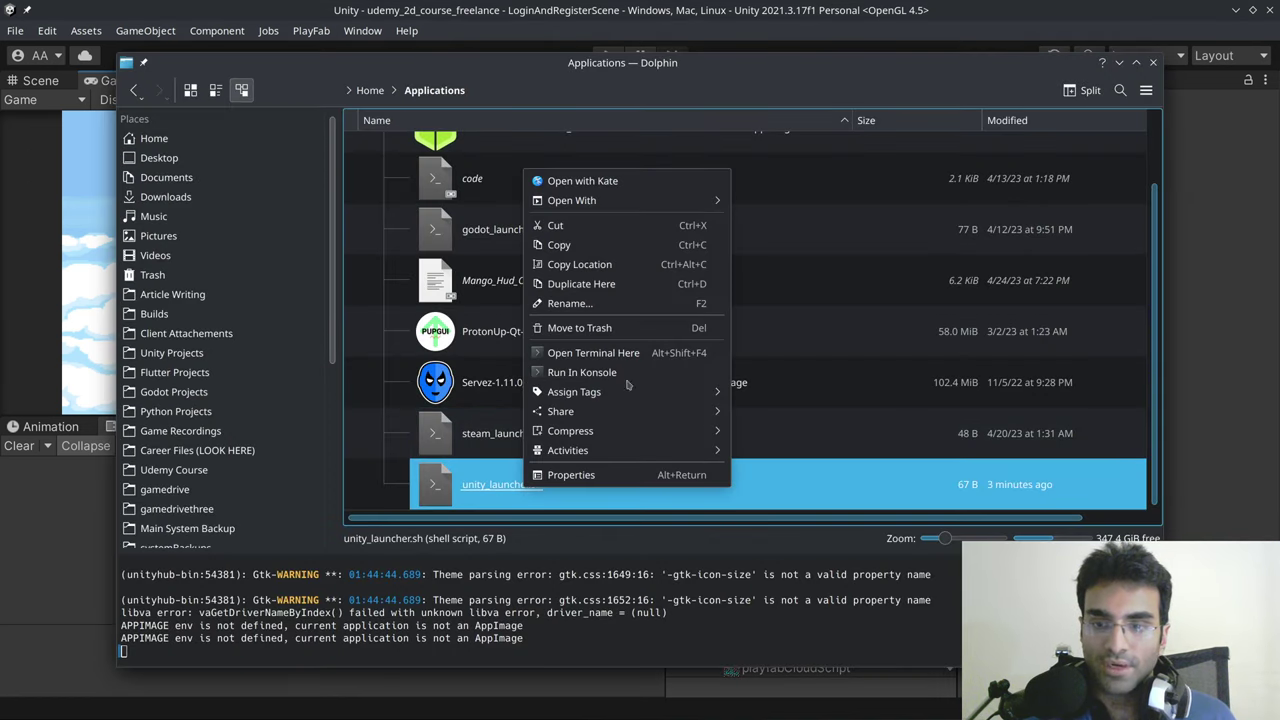
pyautogui.click(627, 189)
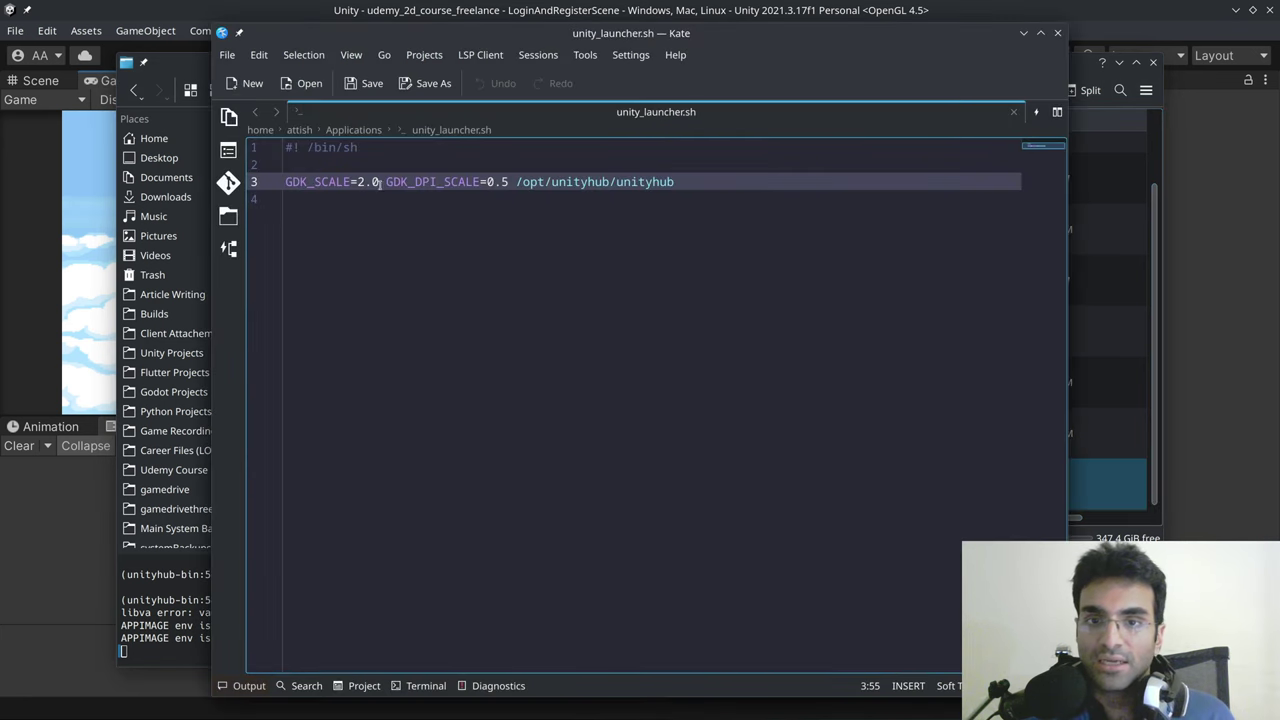
pyautogui.click(378, 182)
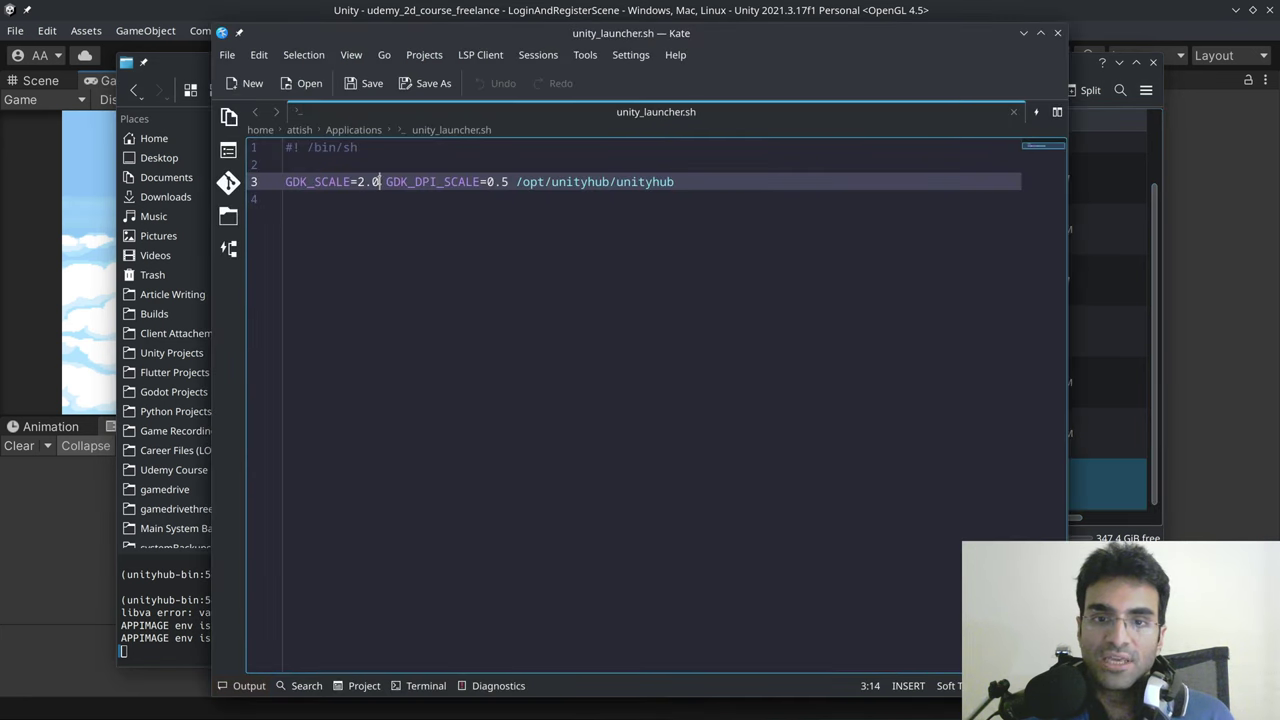
pyautogui.hotkey('shift', 'Home')
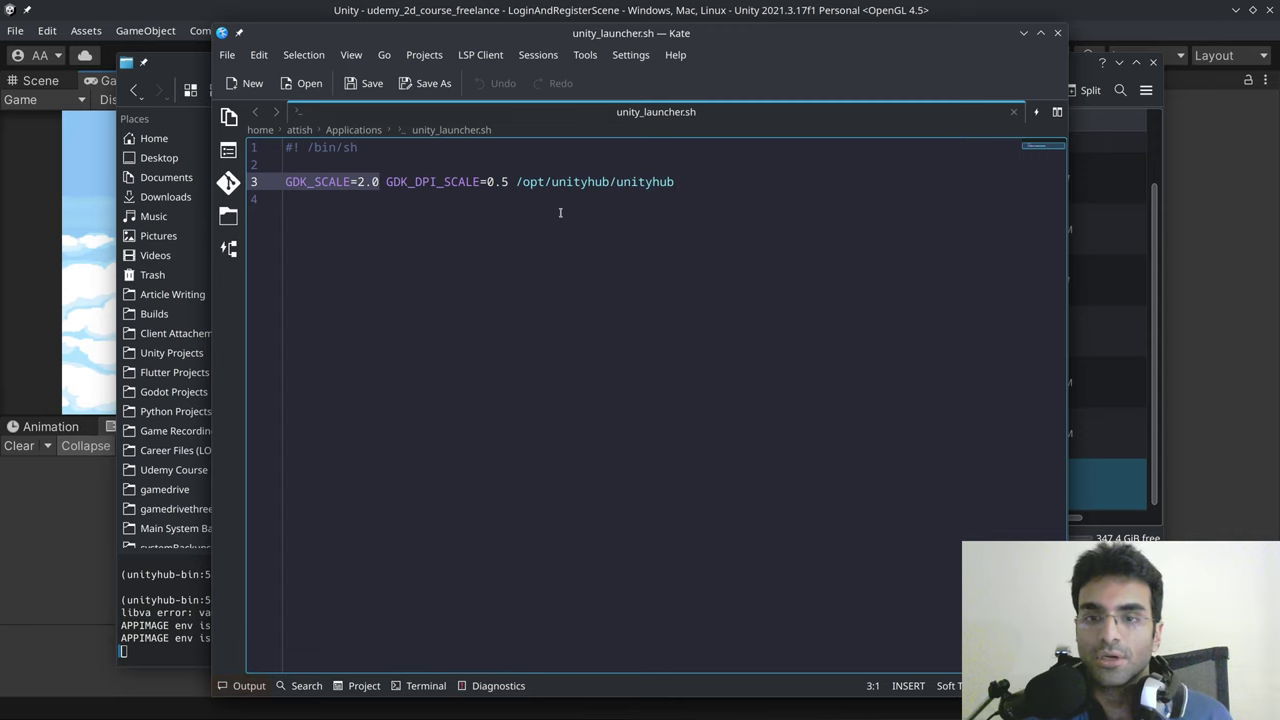
pyautogui.click(687, 185)
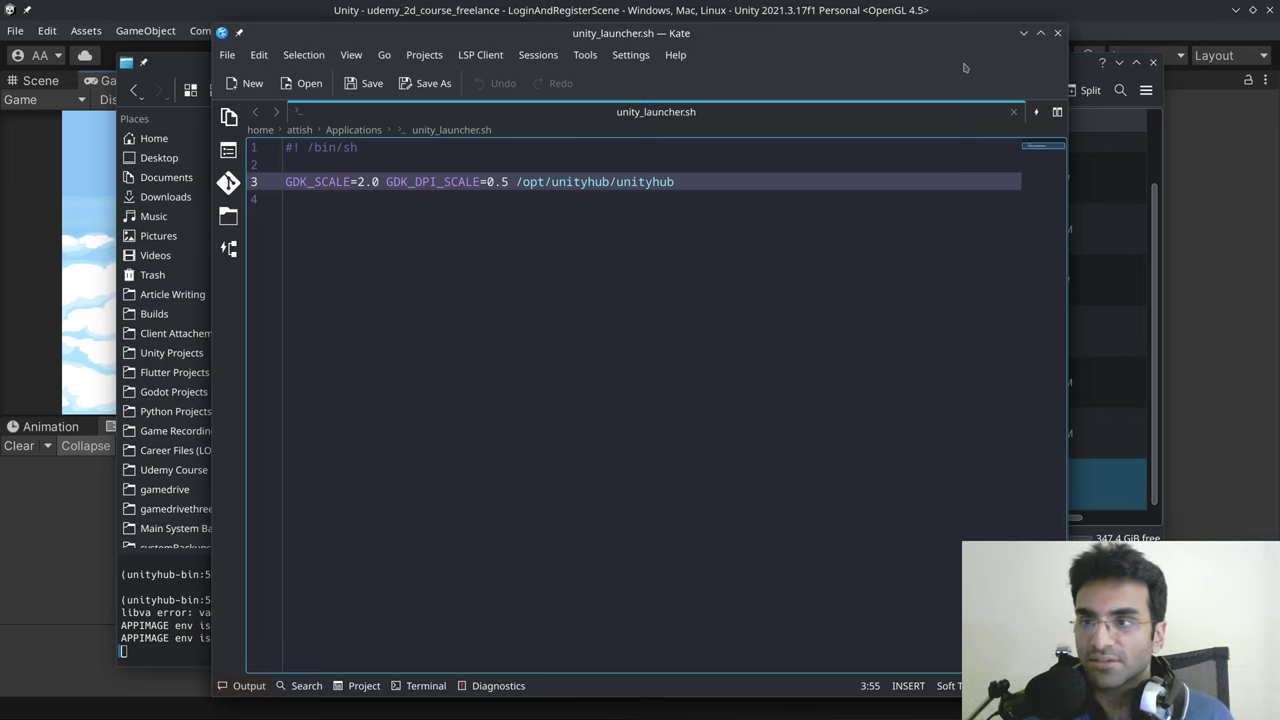
# Step: Close Kate, then cancel quitting Dolphin so the launcher keeps running
pyautogui.click(1057, 33)
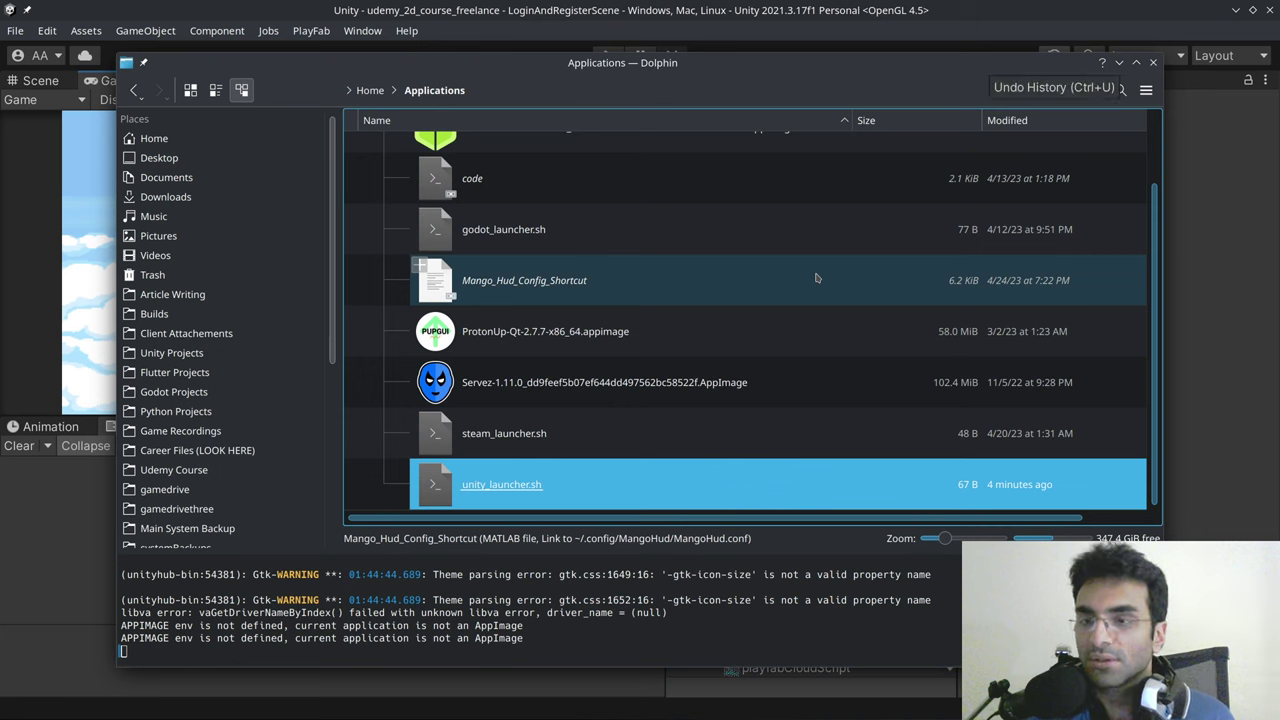
pyautogui.click(1153, 62)
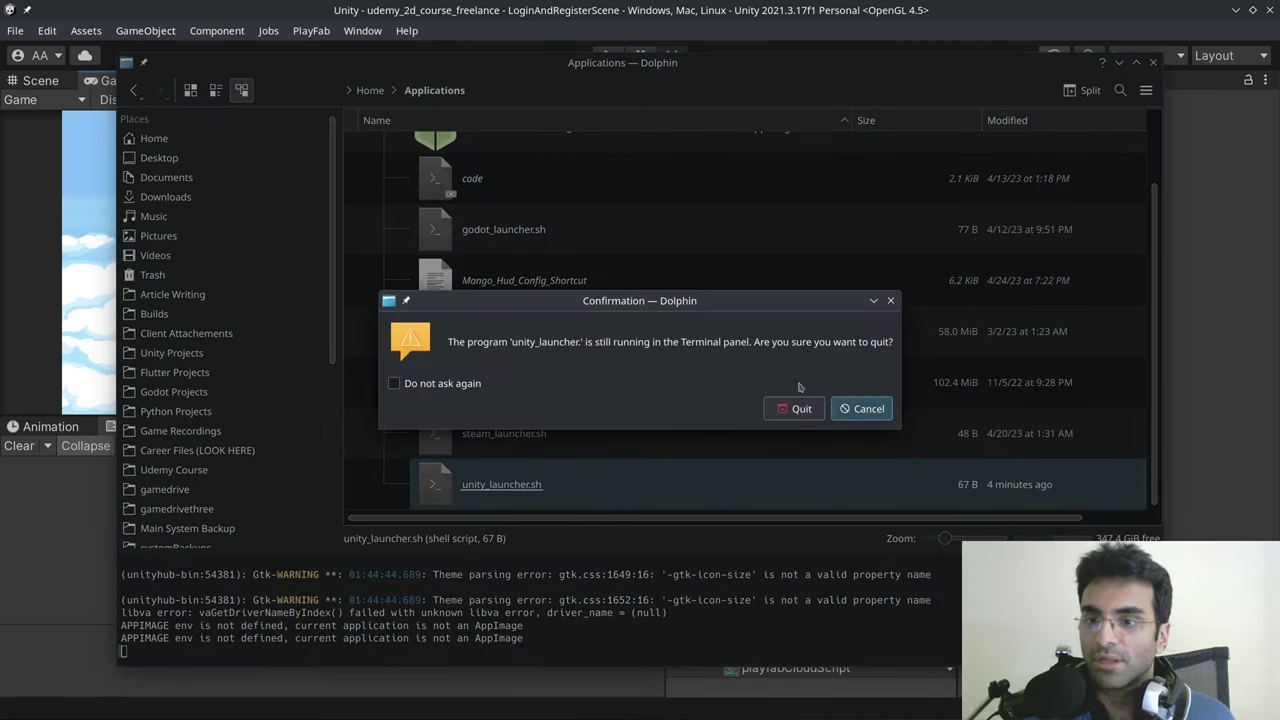
pyautogui.click(862, 408)
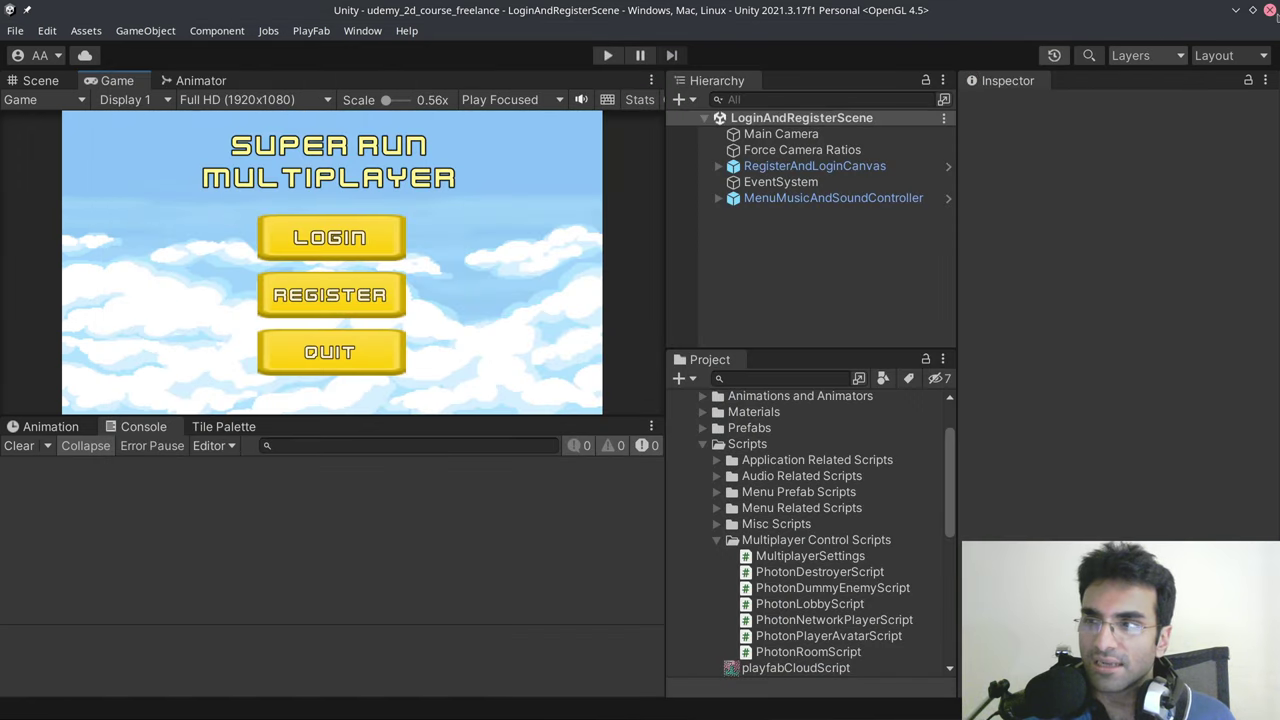